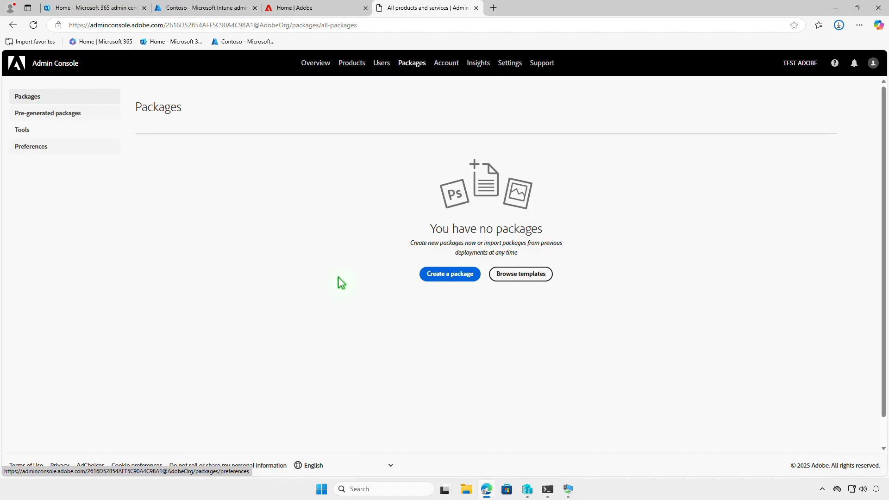
# - Start a new package using the Managed package deployment method
pyautogui.click(471, 274)
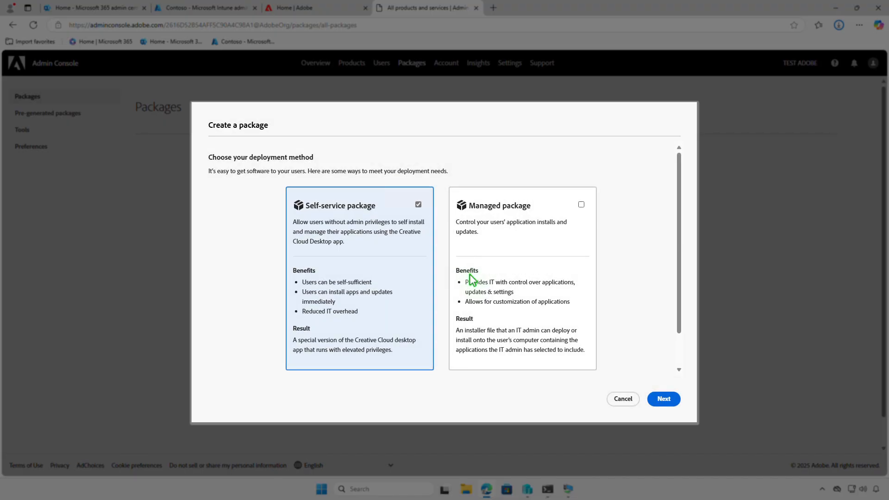
pyautogui.click(579, 271)
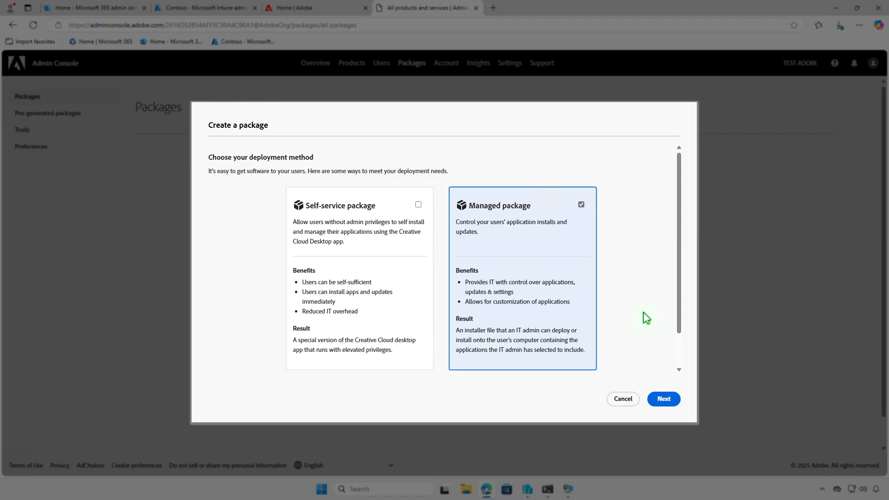
pyautogui.click(668, 399)
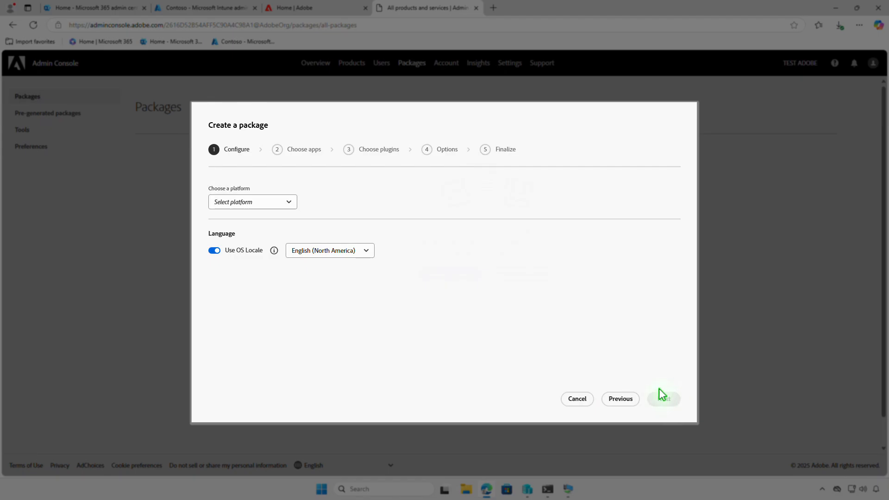
# - Configure the package for the Windows (64-bit) platform, keeping English (North America) as its language with Use OS Locale enabled
pyautogui.click(292, 203)
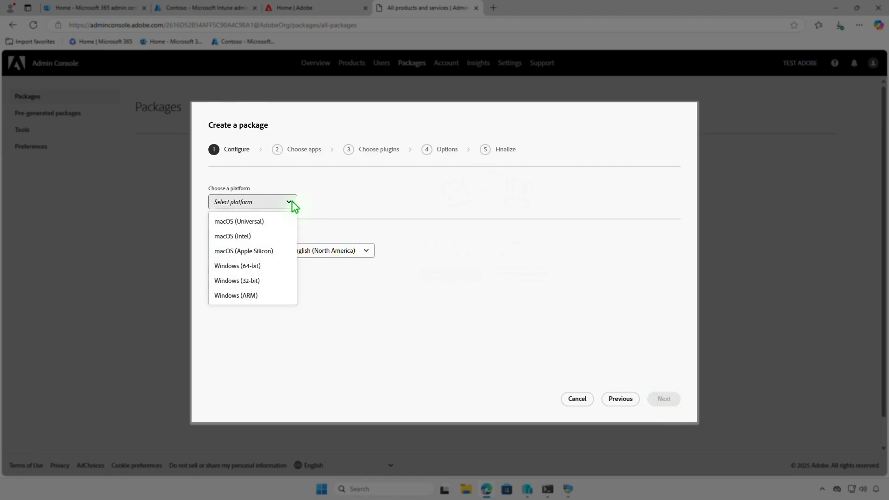
pyautogui.click(270, 266)
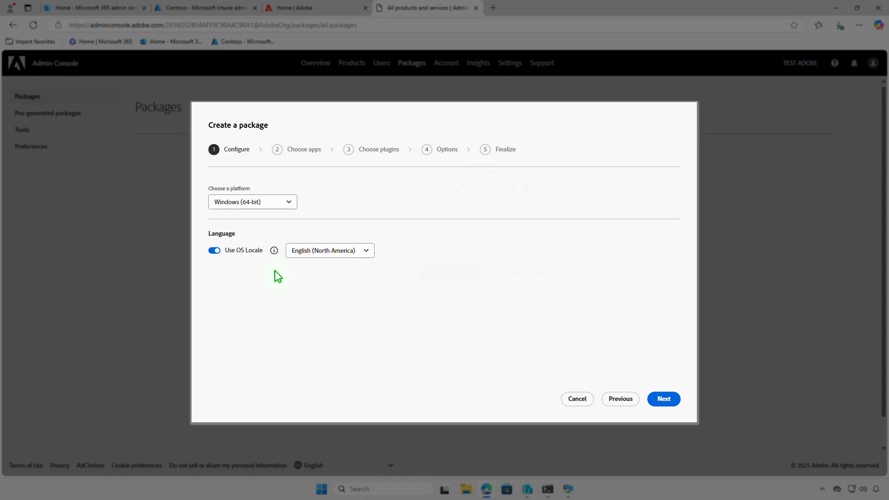
pyautogui.click(365, 250)
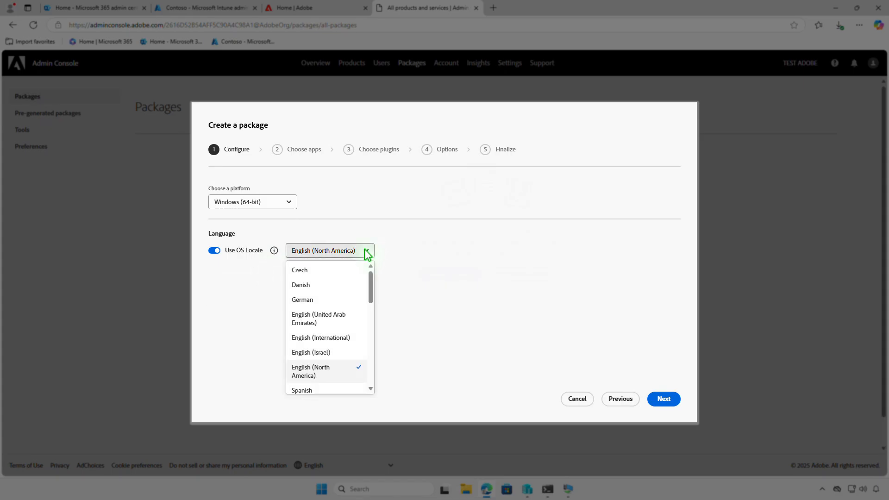
pyautogui.click(459, 273)
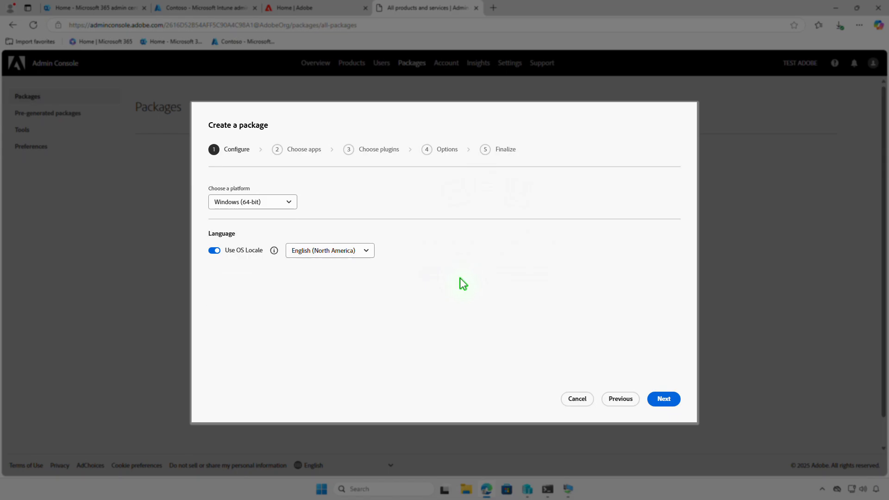
pyautogui.click(676, 399)
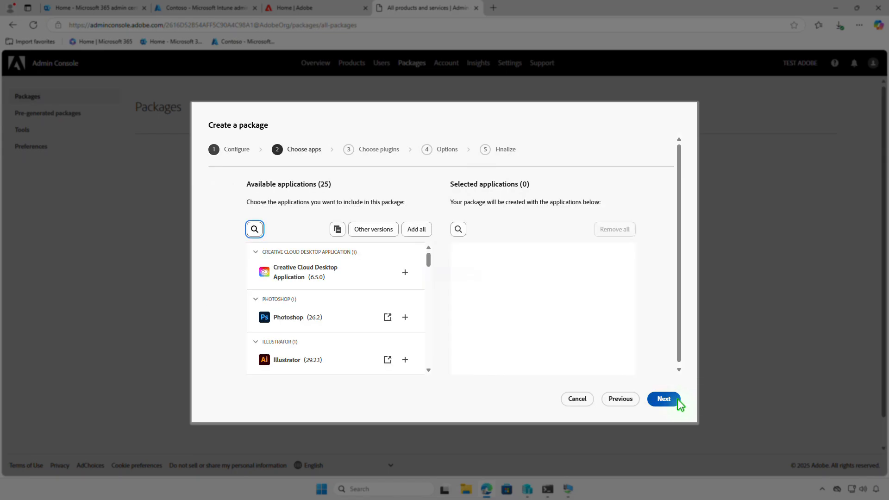
# - Search the available applications for "au", add Audition (25.0) to the package and continue to the plugin selection
pyautogui.click(254, 229)
pyautogui.write('au')
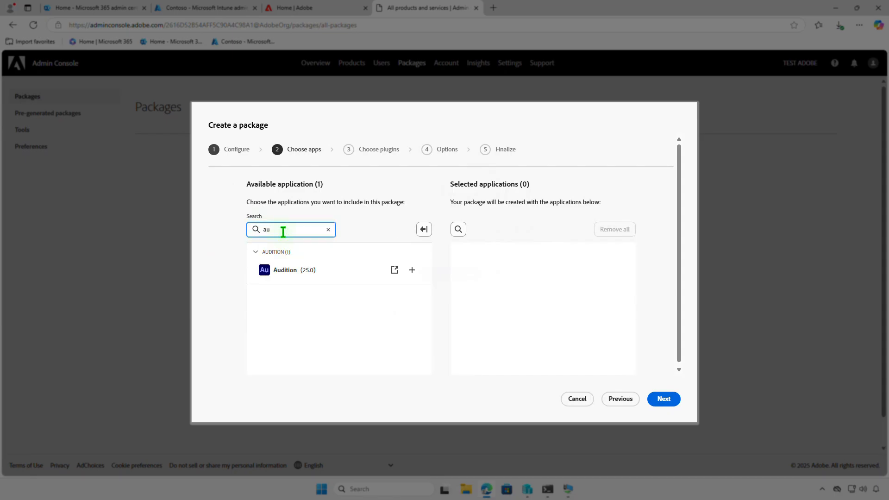
pyautogui.click(411, 271)
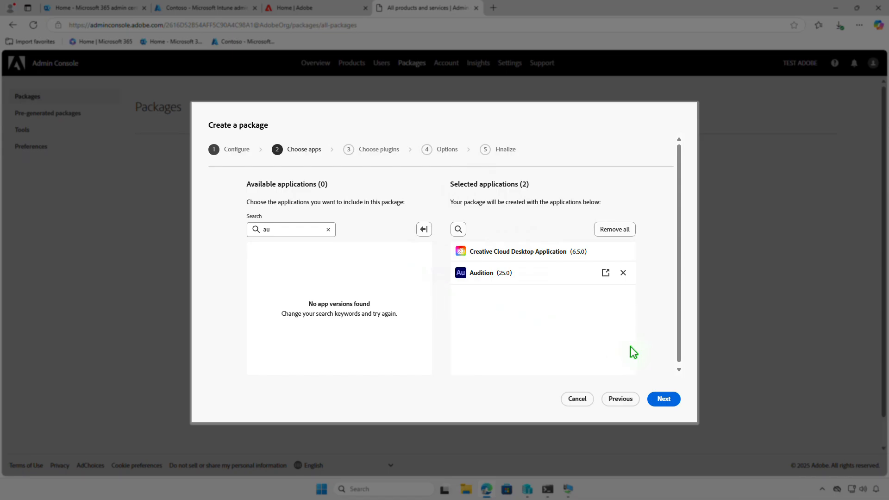
pyautogui.click(667, 401)
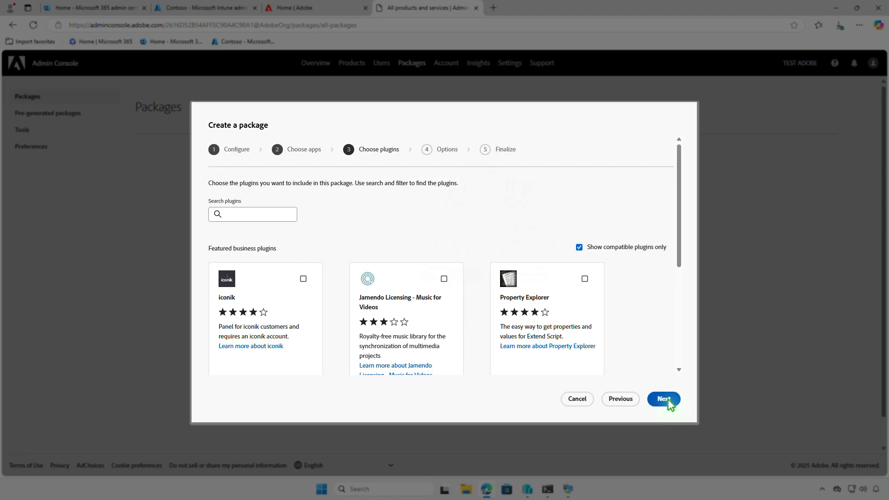
# - Accept the default plugins and options, name the package Audition and create it
pyautogui.click(668, 399)
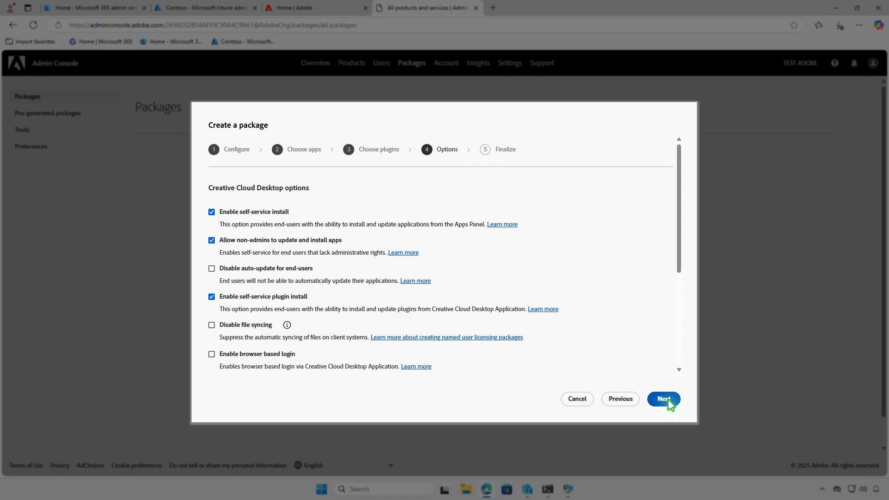
pyautogui.click(667, 399)
pyautogui.write('Aud')
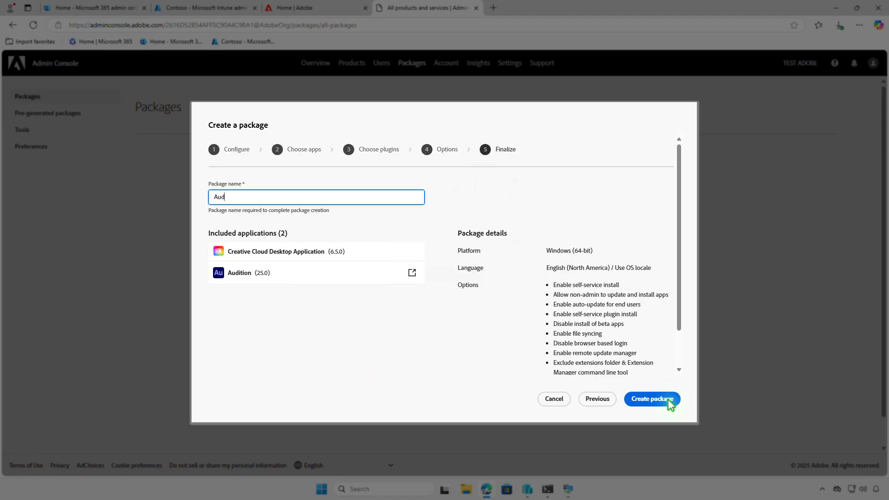
pyautogui.write('ition')
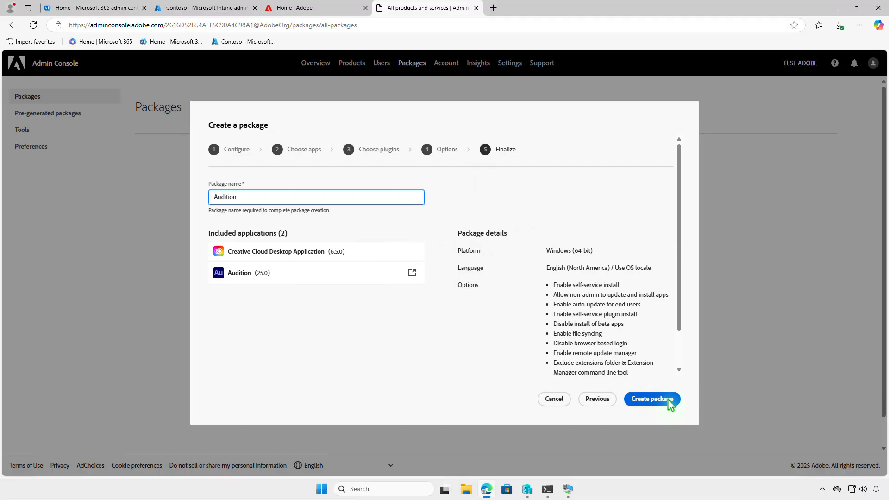
pyautogui.click(668, 399)
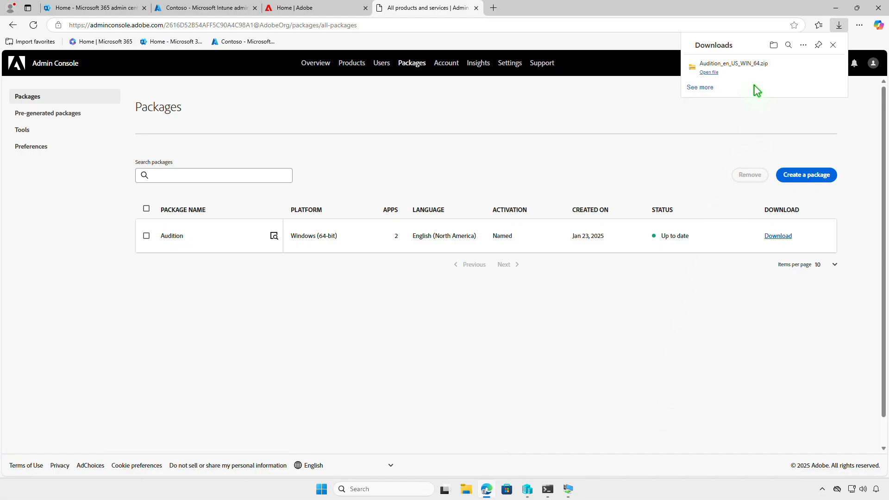
# - Extract Audition_en_US_WIN_64.zip within the Downloads folder and open the Build folder inside the extracted Audition folder
pyautogui.click(773, 45)
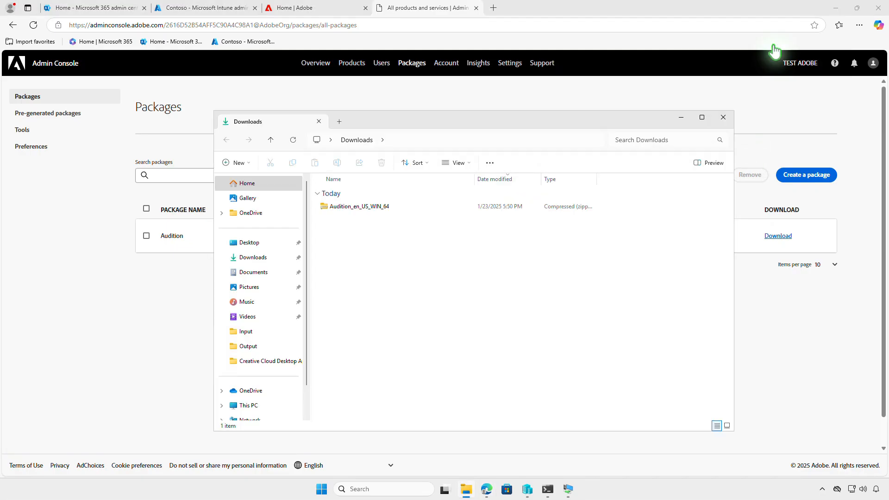
pyautogui.click(835, 15)
pyautogui.click(837, 12)
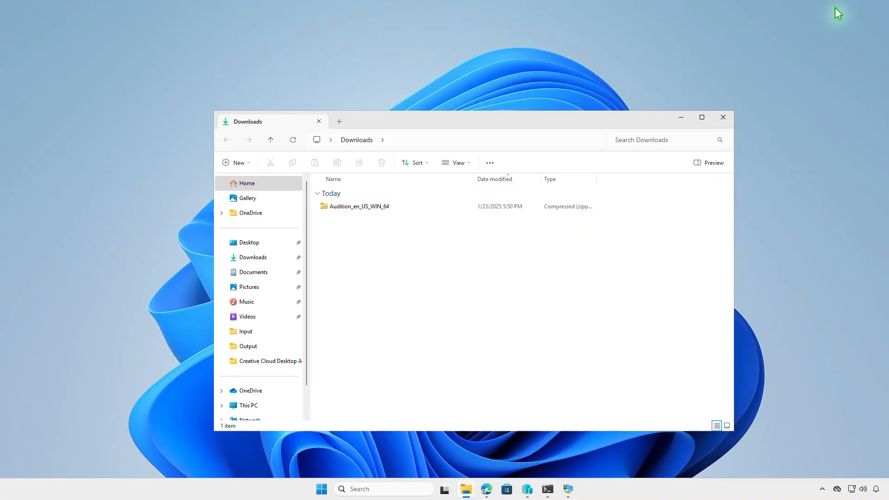
pyautogui.click(396, 205)
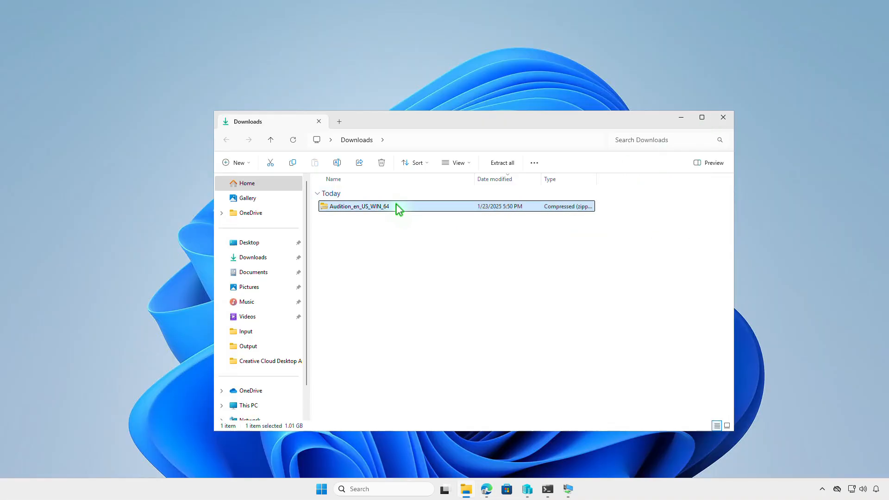
pyautogui.click(522, 161)
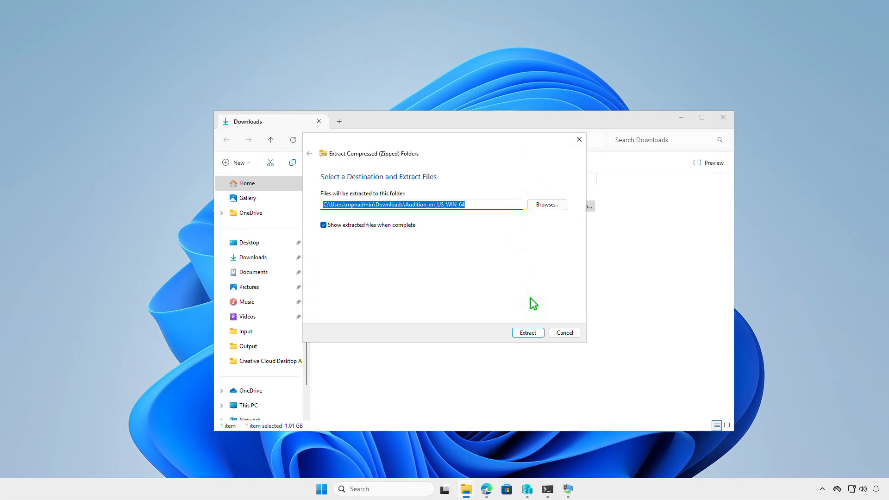
pyautogui.click(538, 332)
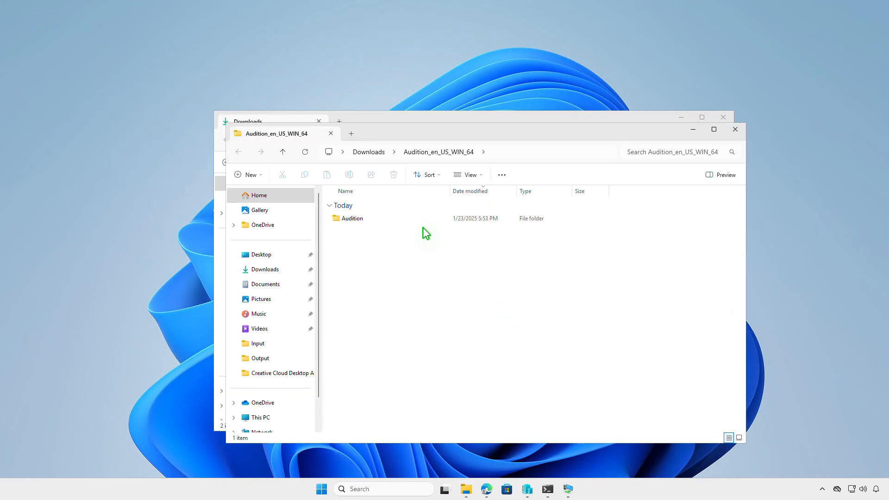
pyautogui.doubleClick(418, 218)
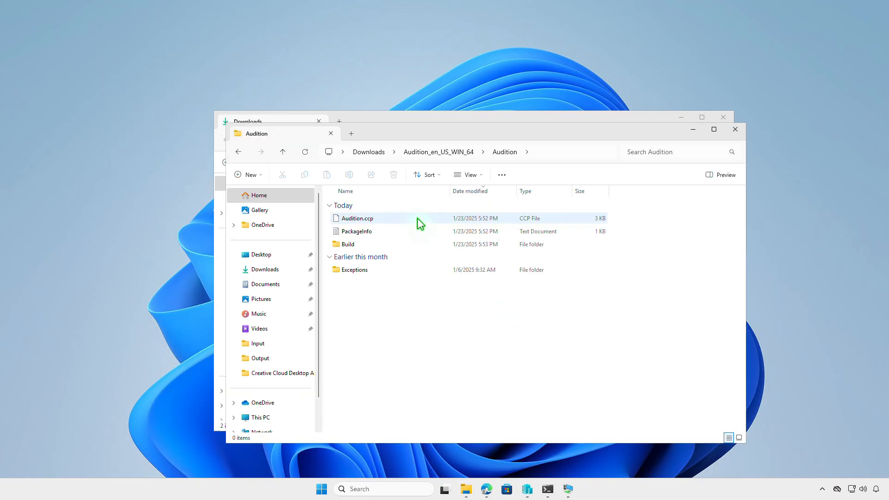
pyautogui.doubleClick(413, 244)
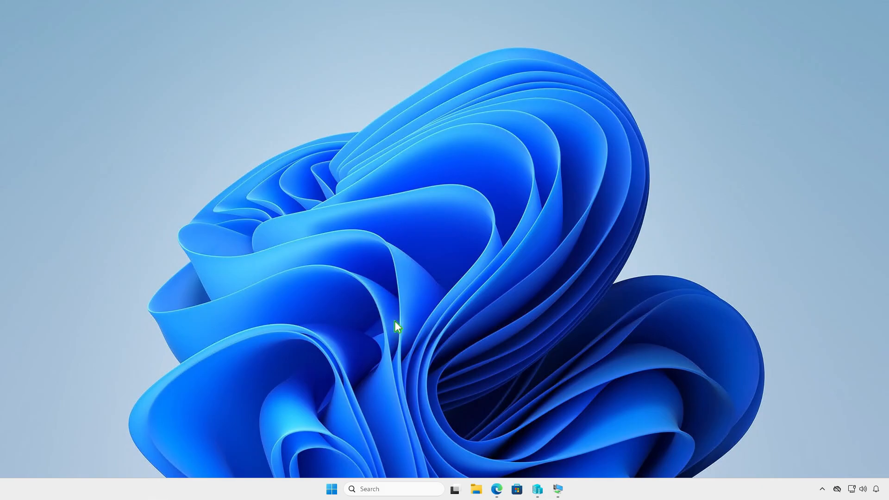
# - Create a folder named Intune on the DATA (D:) drive in File Explorer and open it
pyautogui.click(476, 489)
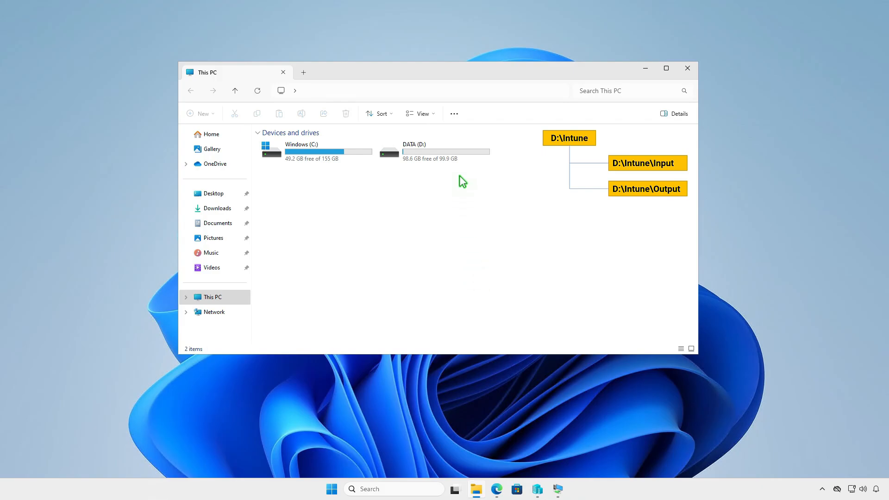
pyautogui.doubleClick(463, 153)
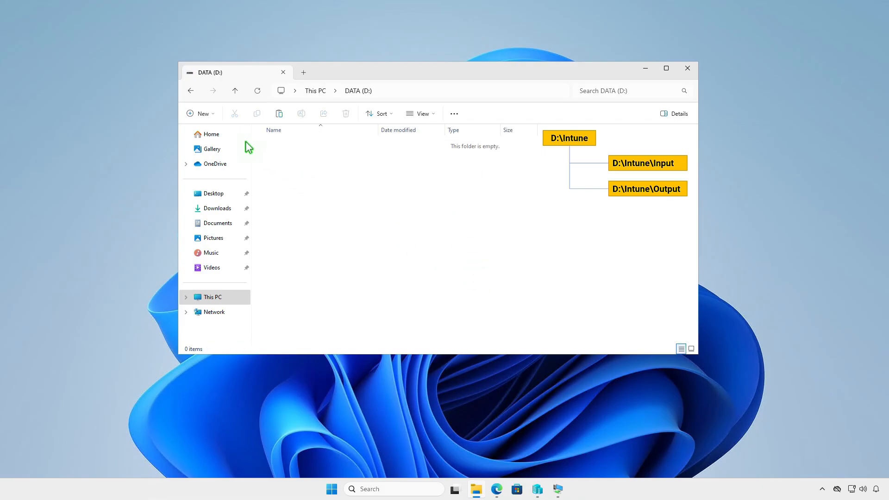
pyautogui.click(210, 114)
pyautogui.click(232, 134)
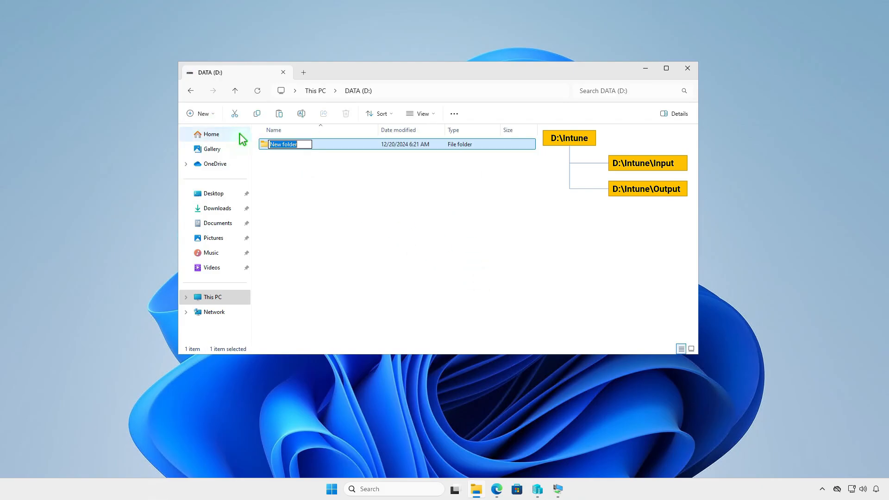
pyautogui.write('Intune')
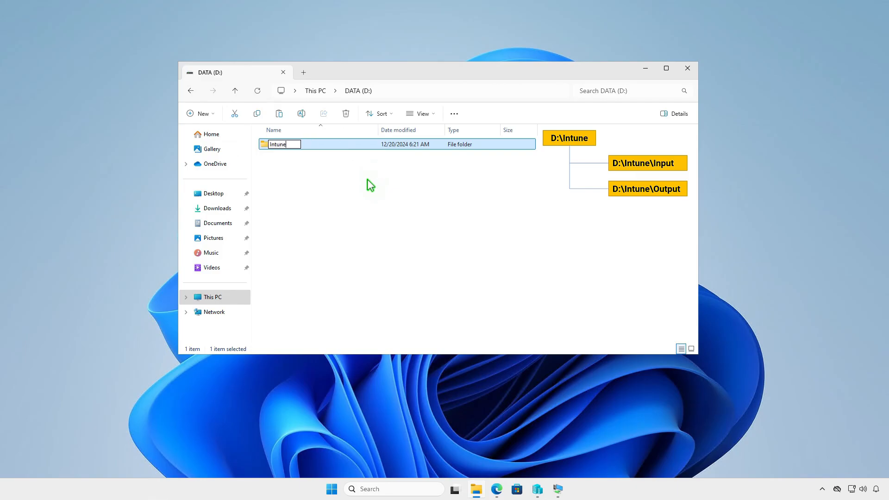
pyautogui.press('Return')
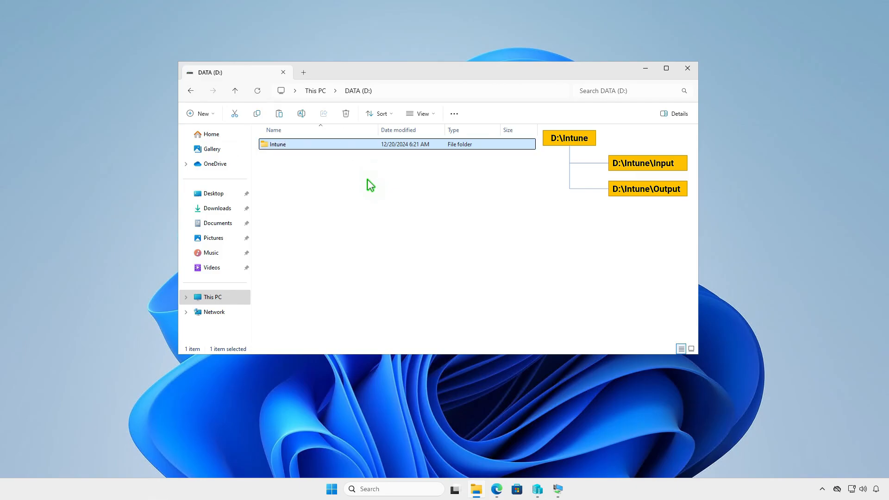
pyautogui.press('Return')
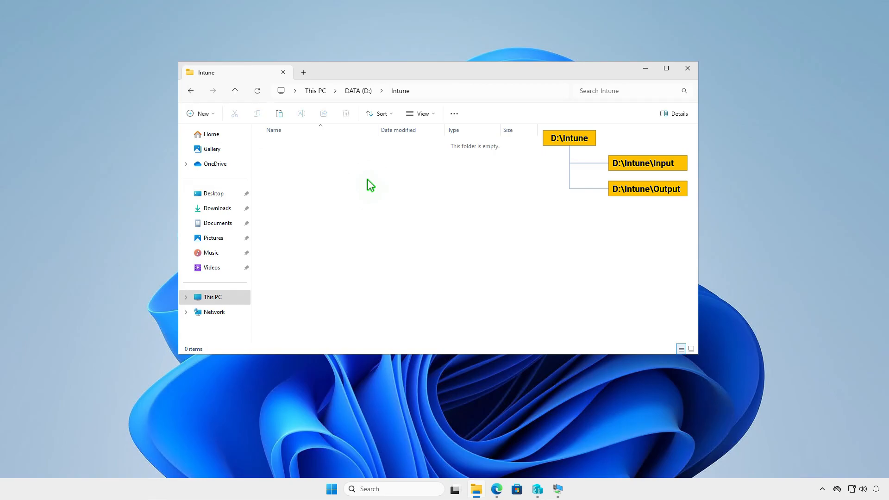
# - Create a subfolder named Input inside D:\Intune
pyautogui.rightClick(368, 179)
pyautogui.moveTo(397, 276)
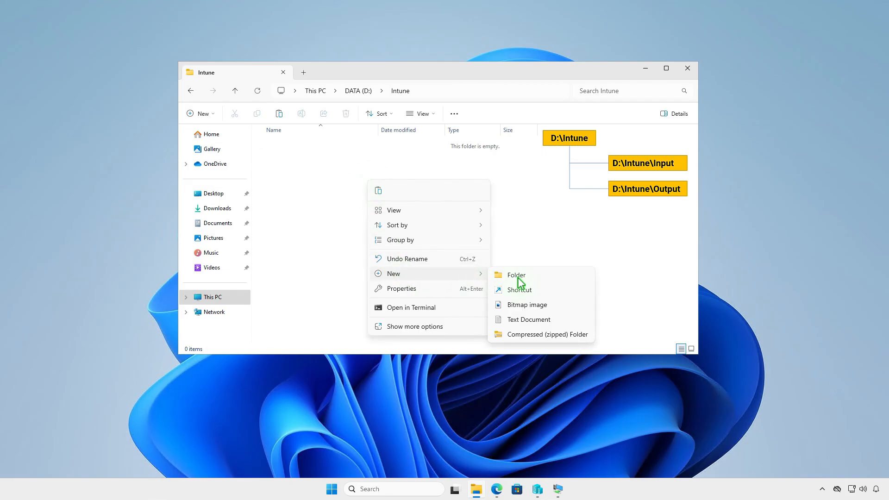
pyautogui.click(517, 275)
pyautogui.write('I')
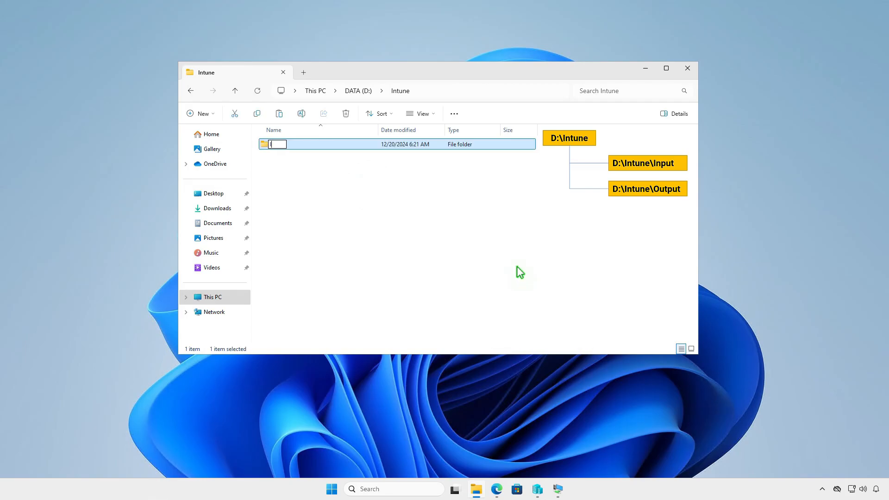
pyautogui.write('nput')
pyautogui.press('Return')
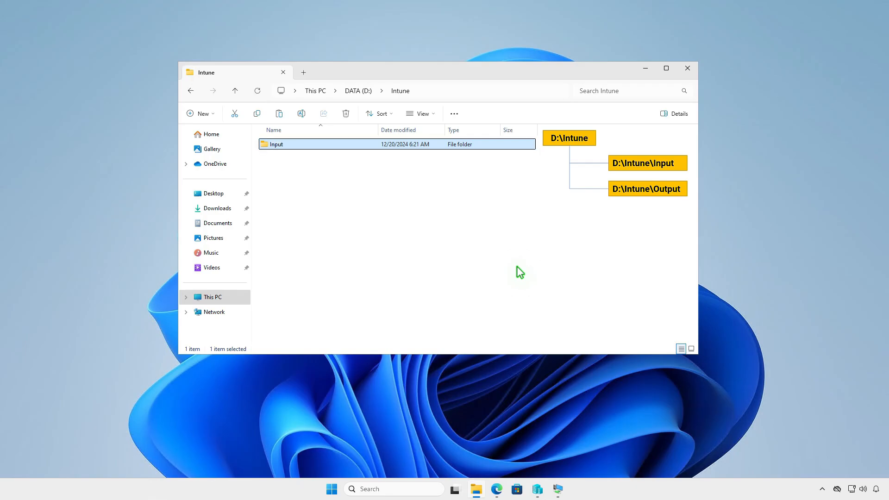
# - Create a second subfolder named Output inside D:\Intune
pyautogui.rightClick(383, 220)
pyautogui.moveTo(428, 315)
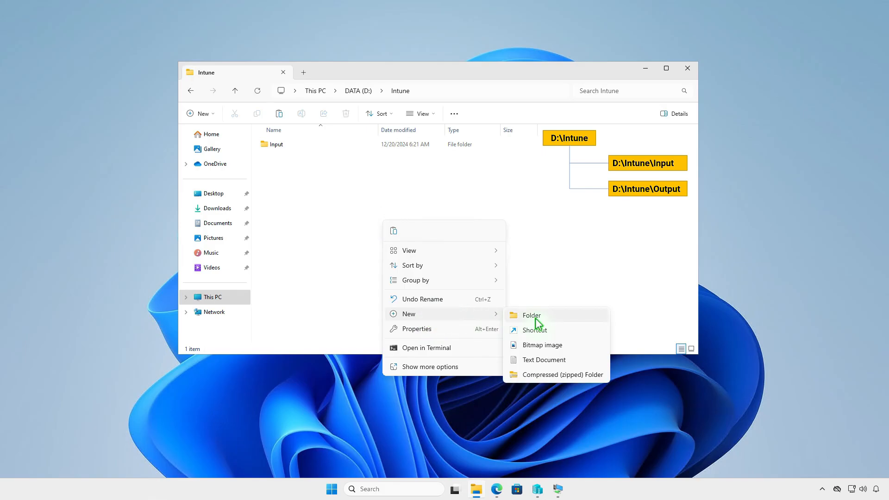
pyautogui.click(531, 316)
pyautogui.write('Output')
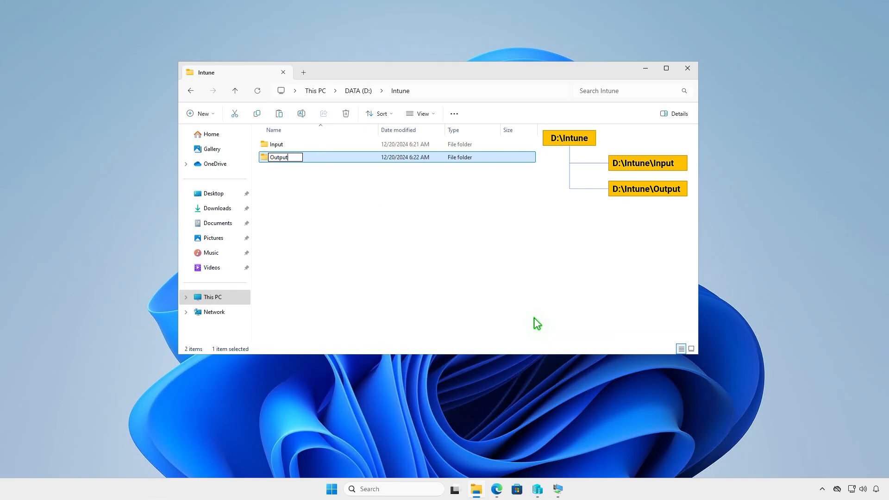
pyautogui.click(482, 248)
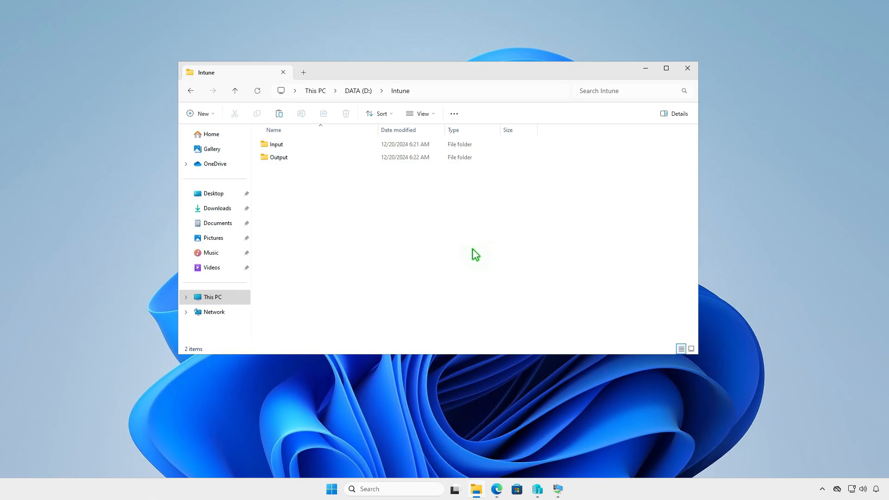
# - Switch to Microsoft Edge and download the source code zip of the latest Microsoft-Win32-Content-Prep-Tool release, v1.8.6, from GitHub
pyautogui.click(497, 489)
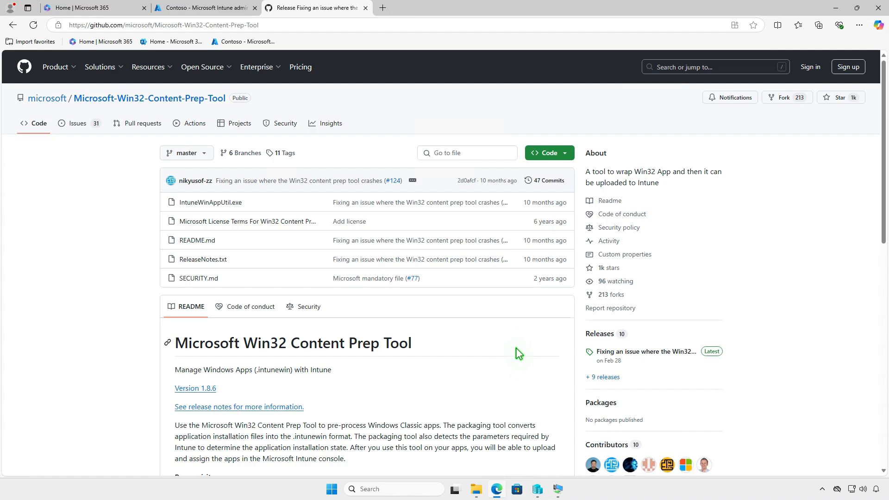
pyautogui.click(668, 352)
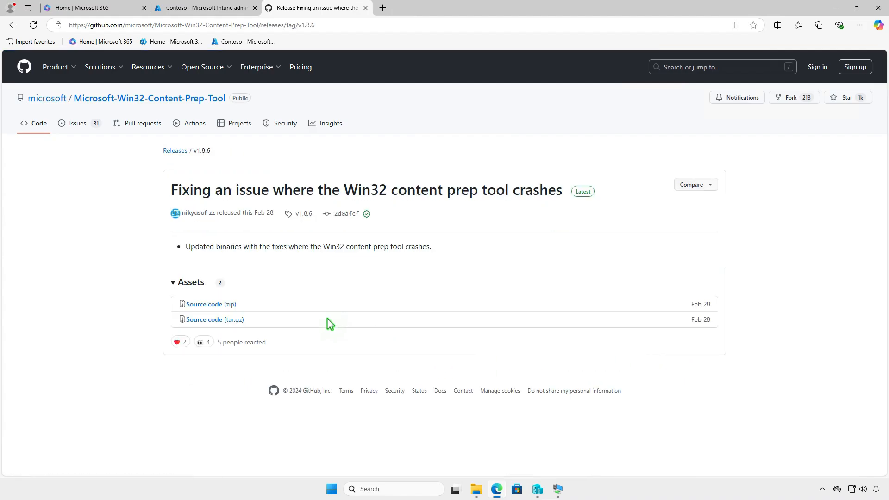
pyautogui.click(232, 306)
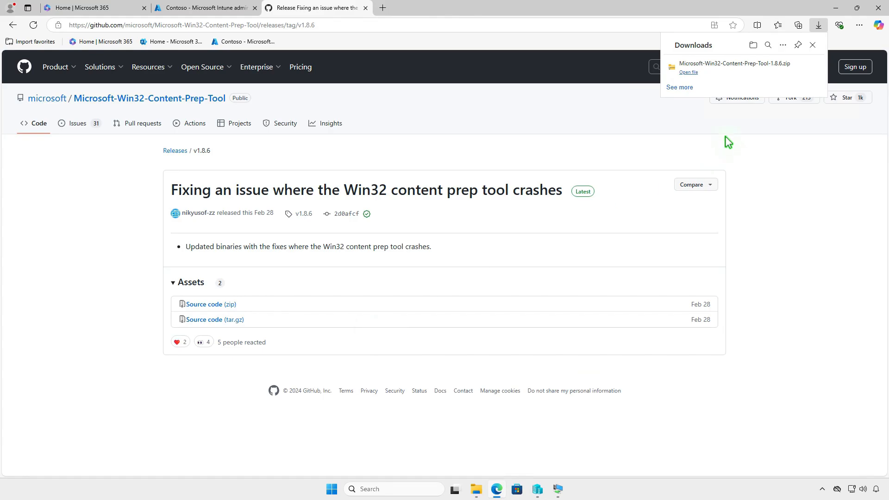
# - Show the downloaded Microsoft-Win32-Content-Prep-Tool-1.8.6 zip in File Explorer and extract it to its default folder in Downloads
pyautogui.click(783, 66)
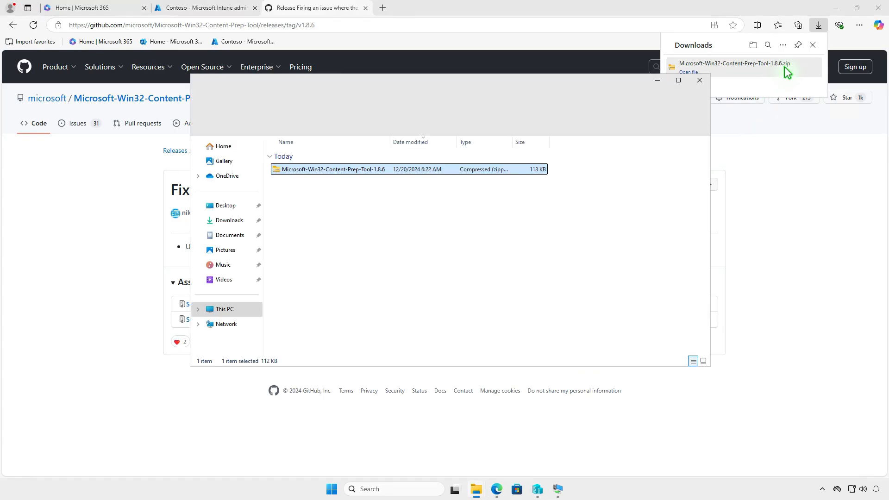
pyautogui.click(835, 7)
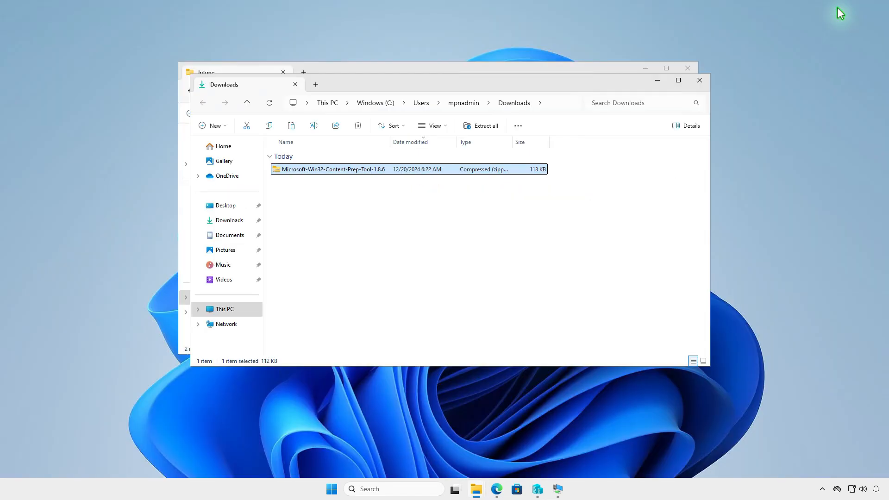
pyautogui.click(485, 127)
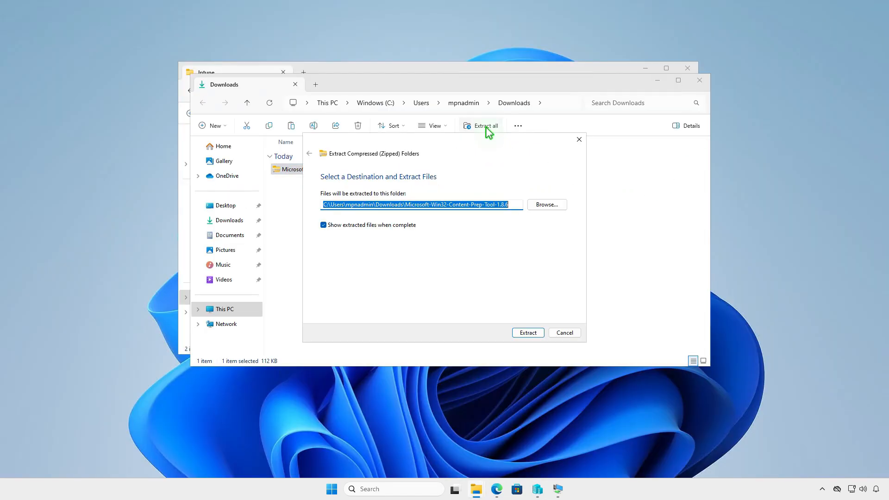
pyautogui.click(519, 332)
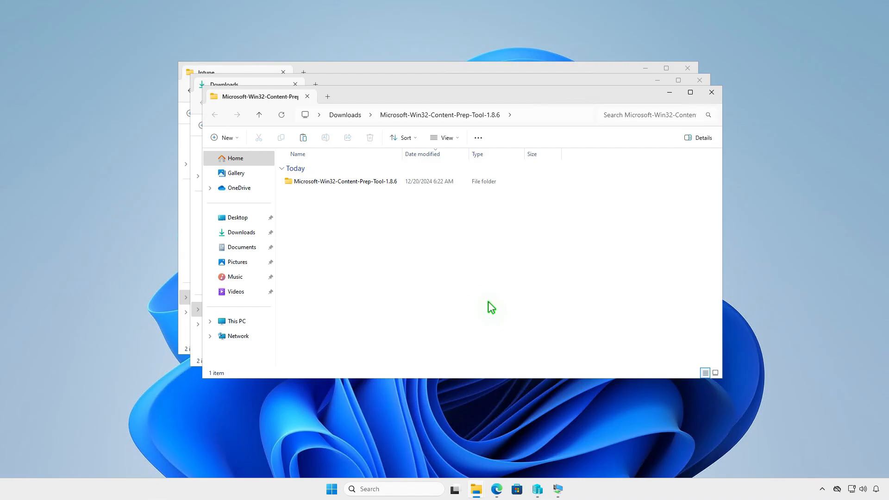
# - Copy the IntuneWinAppUtil application from the extracted Microsoft-Win32-Content-Prep-Tool-1.8.6 folder into D:\Intune
pyautogui.doubleClick(394, 181)
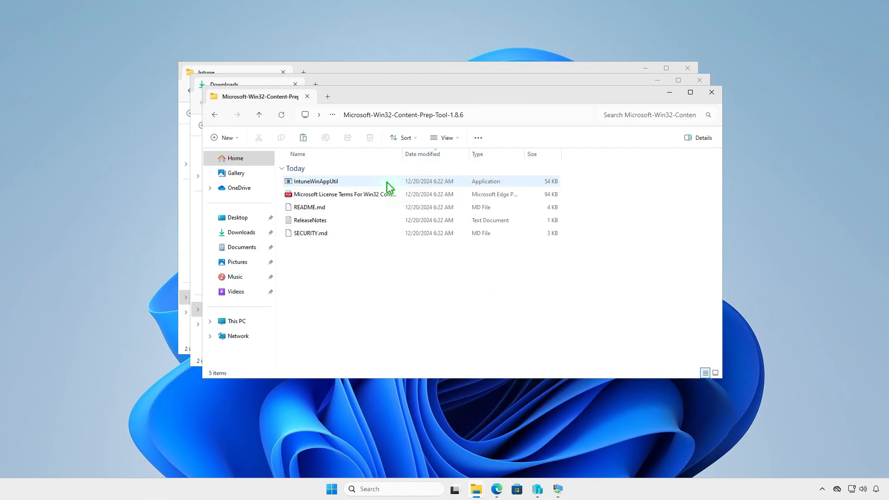
pyautogui.click(355, 180)
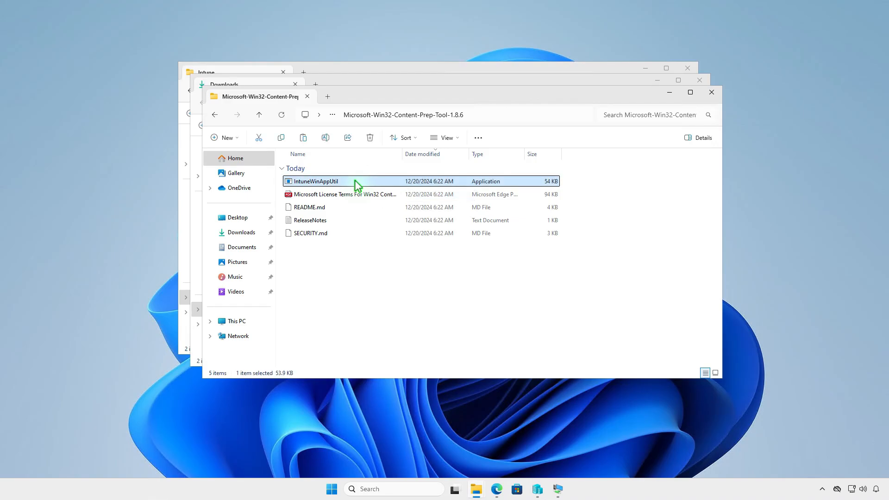
pyautogui.rightClick(355, 181)
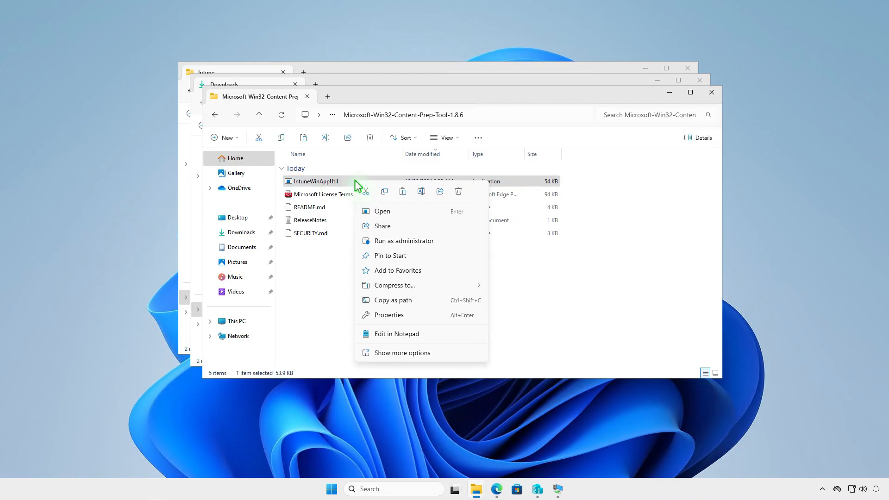
pyautogui.click(384, 192)
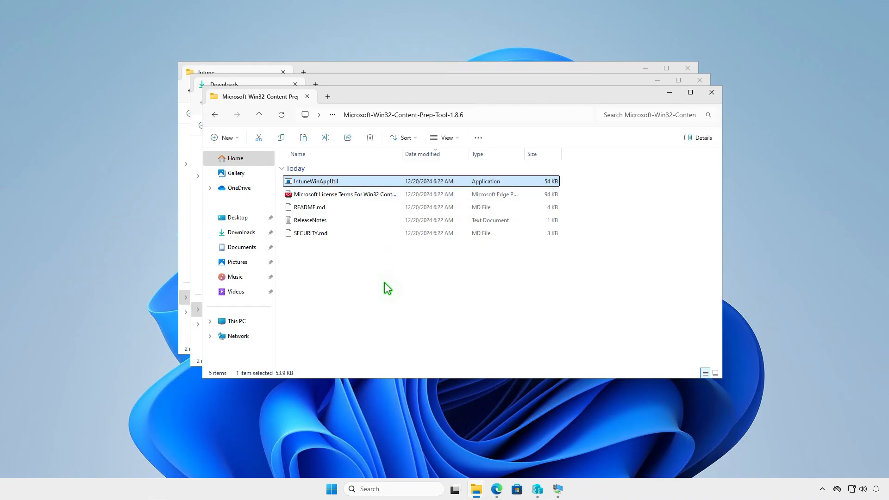
pyautogui.click(711, 92)
pyautogui.click(700, 81)
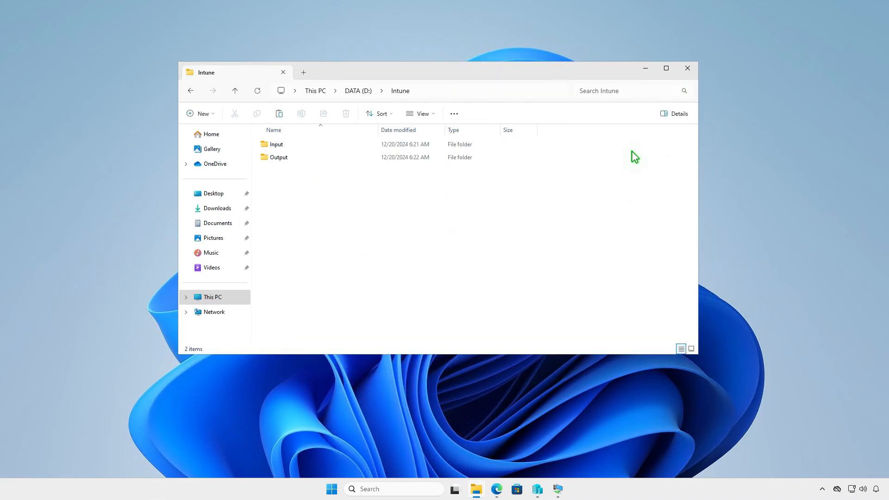
pyautogui.rightClick(319, 199)
pyautogui.click(332, 215)
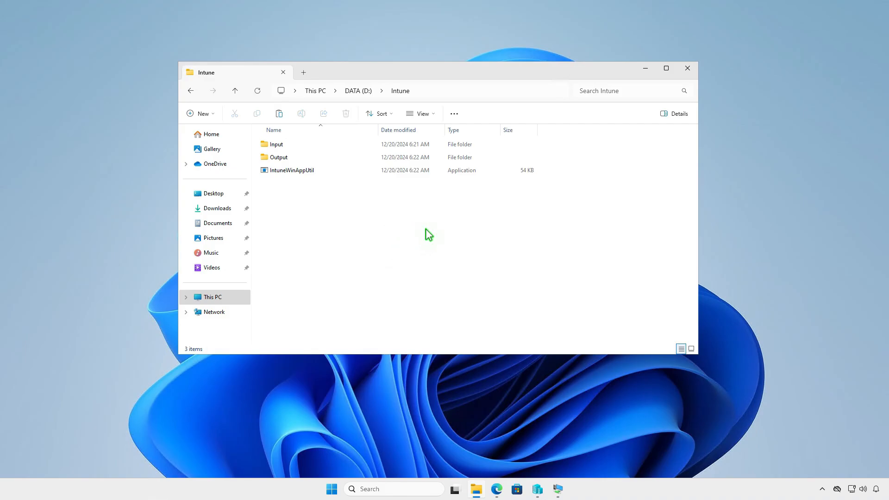
pyautogui.click(645, 69)
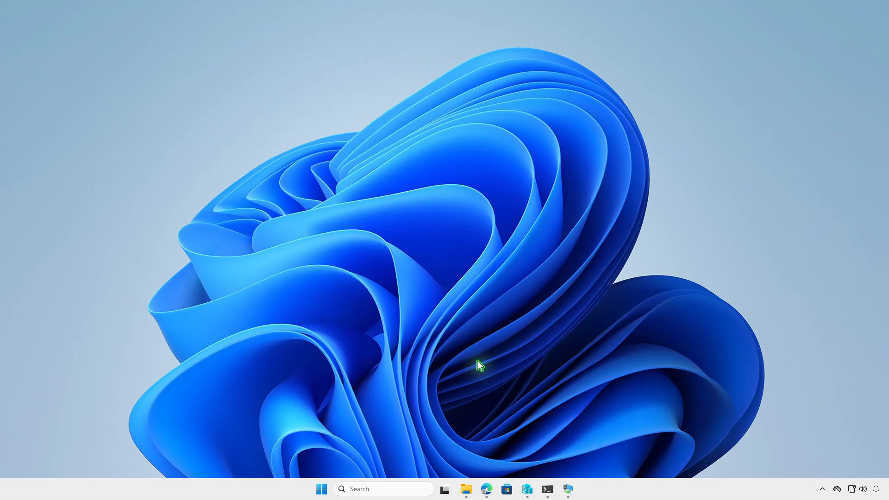
# - Open the Audition\Build folder within the extracted Audition_en_US_WIN_64 folder in Downloads using File Explorer
pyautogui.click(466, 487)
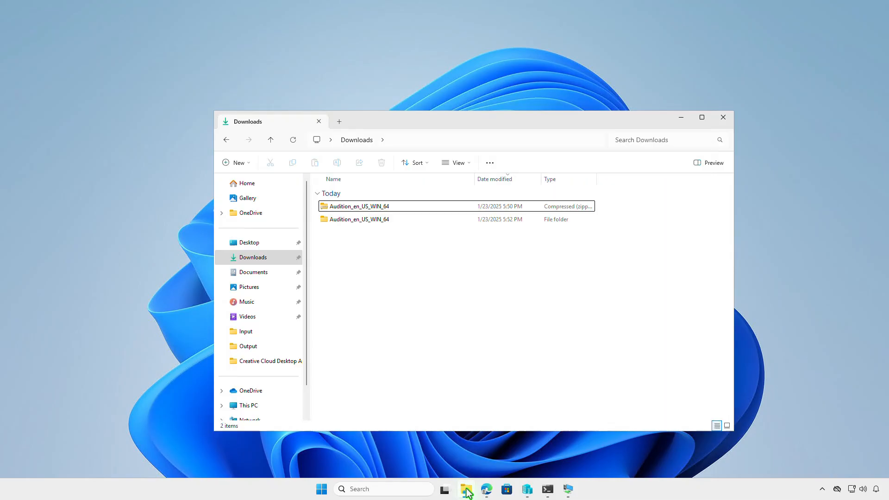
pyautogui.doubleClick(423, 220)
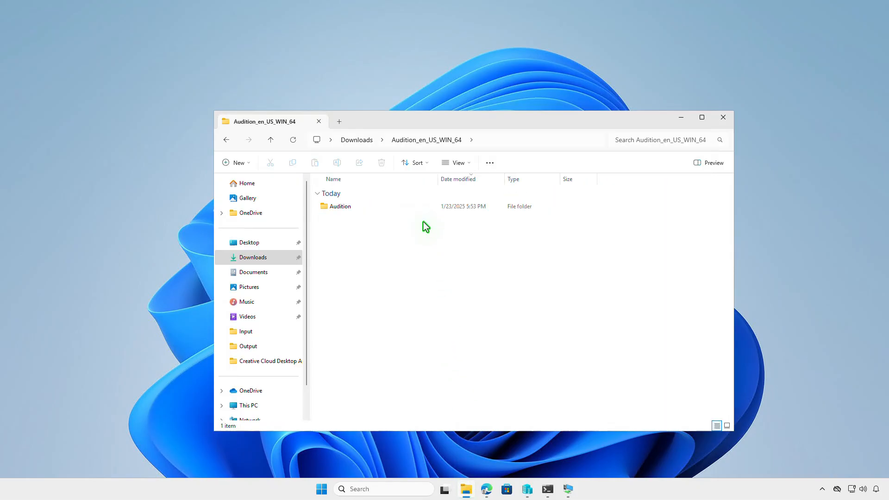
pyautogui.doubleClick(411, 209)
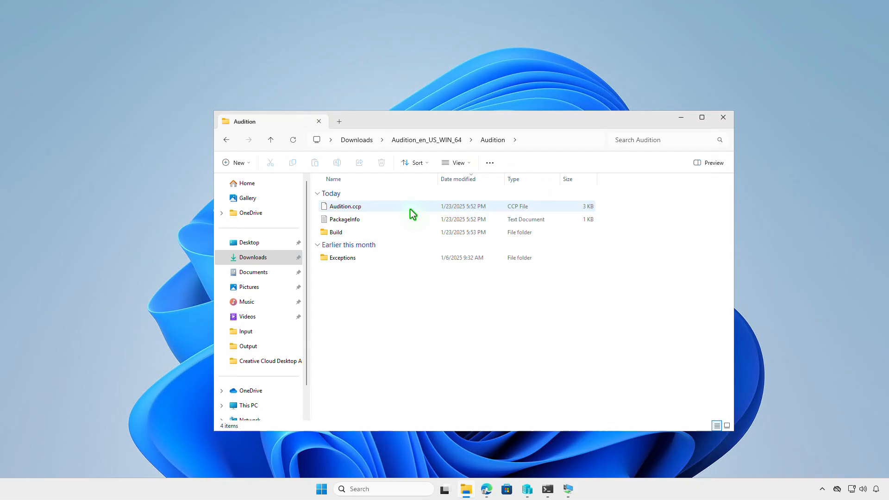
pyautogui.doubleClick(395, 237)
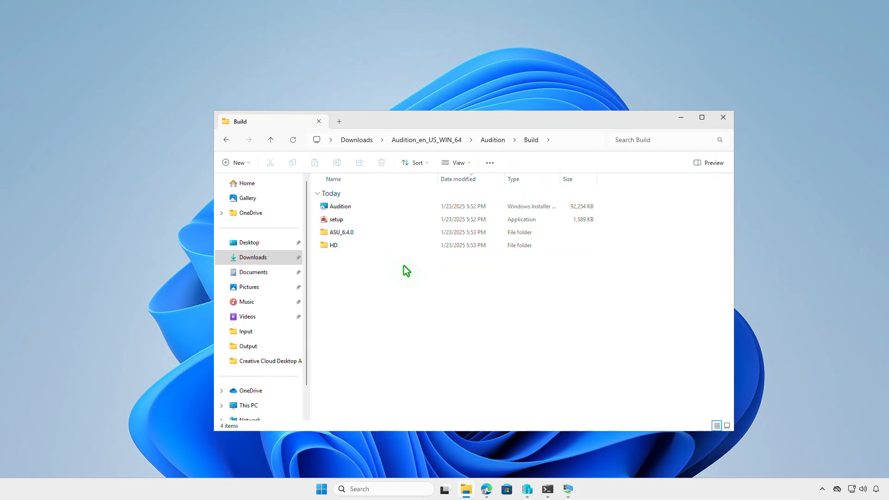
# - Copy the Audition installer, setup application, ASU_6.4.0 folder and HD folder from Build into D:\Intune\Input
pyautogui.moveTo(406, 269); pyautogui.dragTo(361, 210)
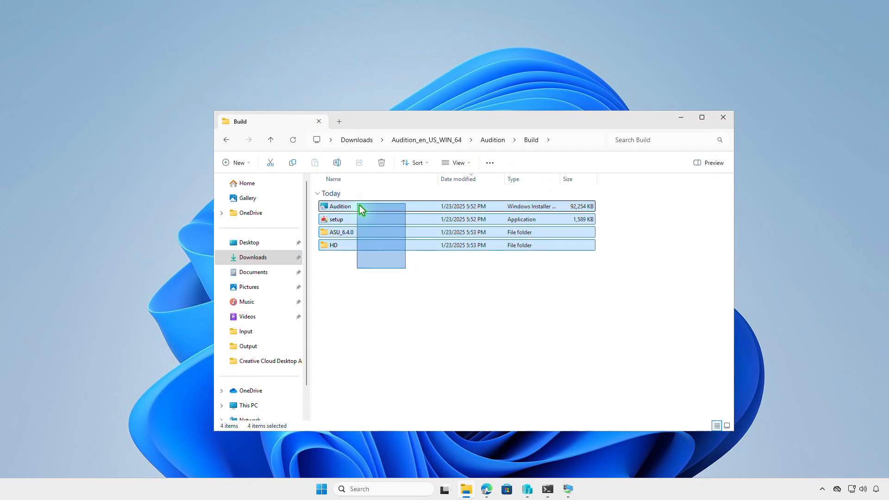
pyautogui.rightClick(383, 208)
pyautogui.click(427, 223)
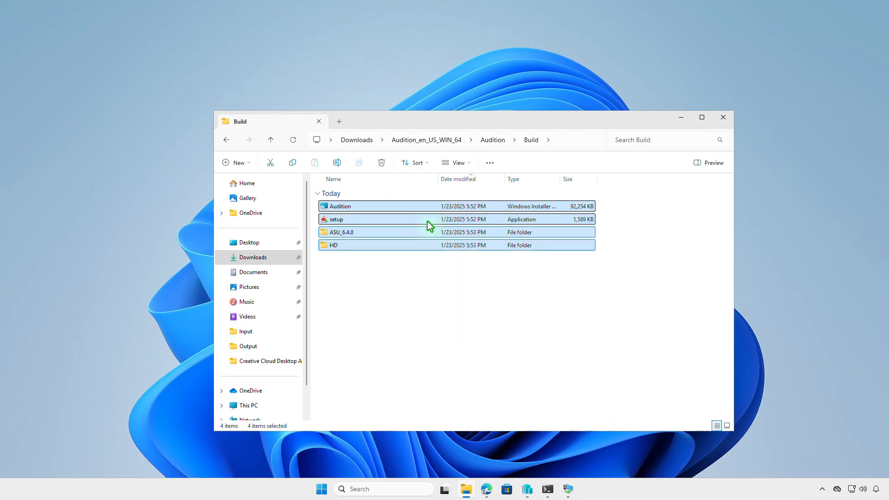
pyautogui.click(340, 122)
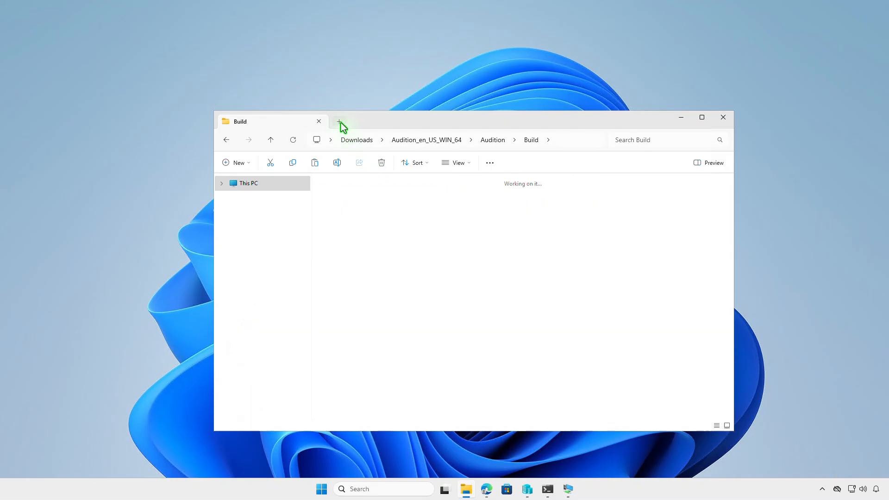
pyautogui.doubleClick(498, 205)
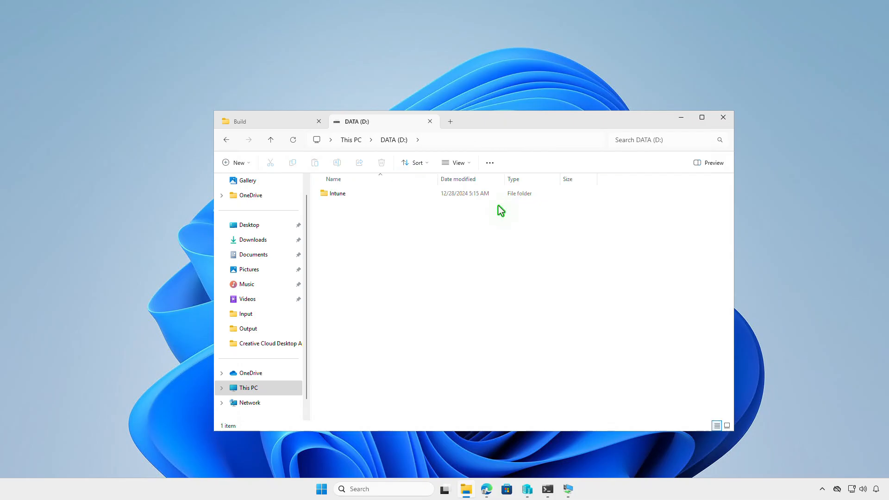
pyautogui.doubleClick(371, 196)
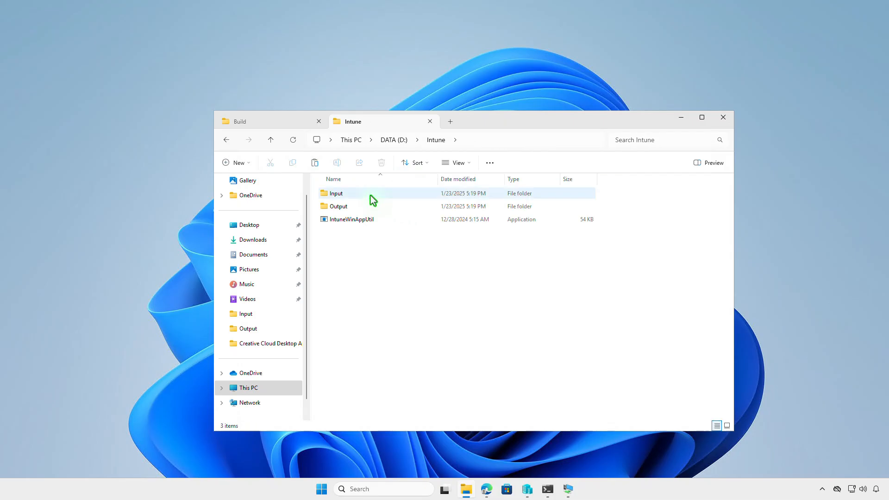
pyautogui.doubleClick(373, 200)
pyautogui.rightClick(376, 211)
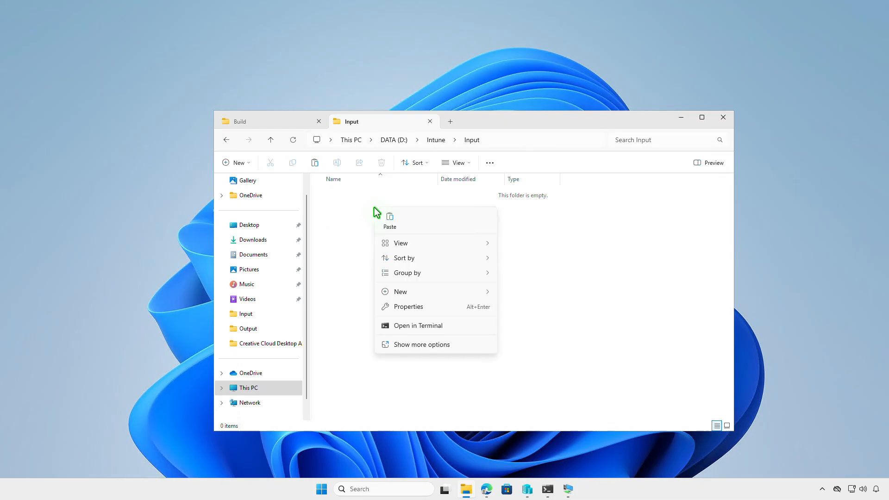
pyautogui.click(390, 222)
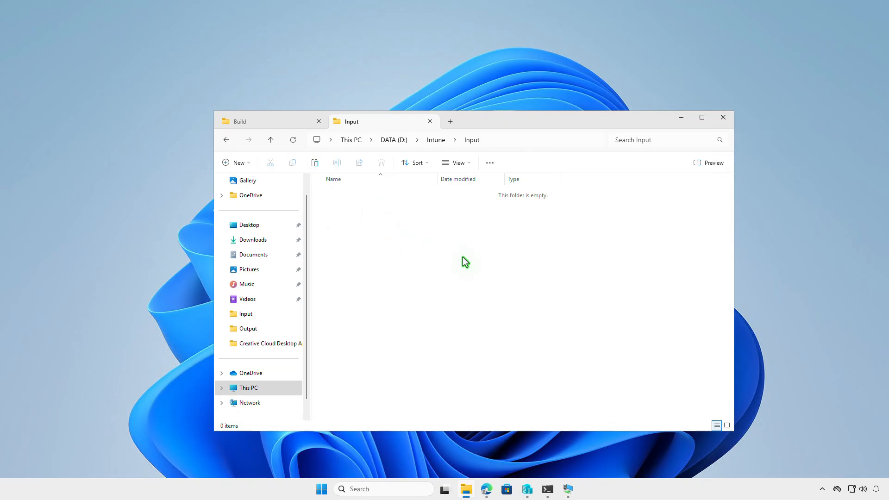
pyautogui.click(431, 141)
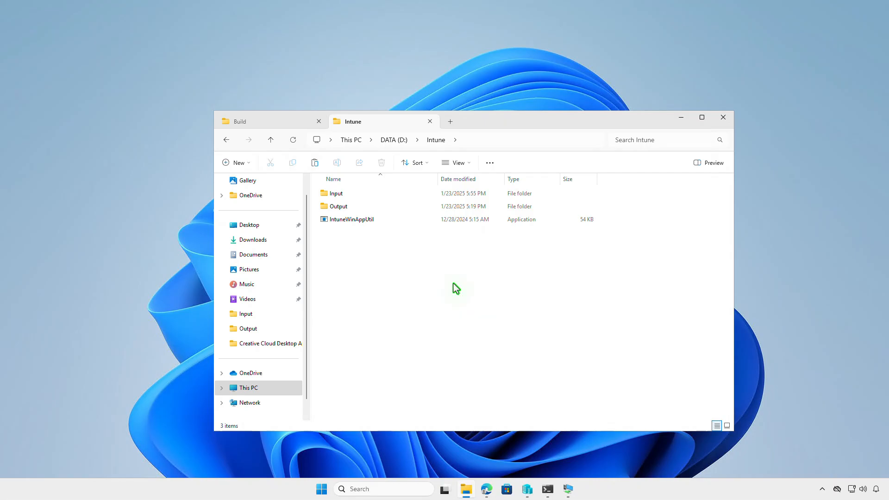
pyautogui.click(681, 118)
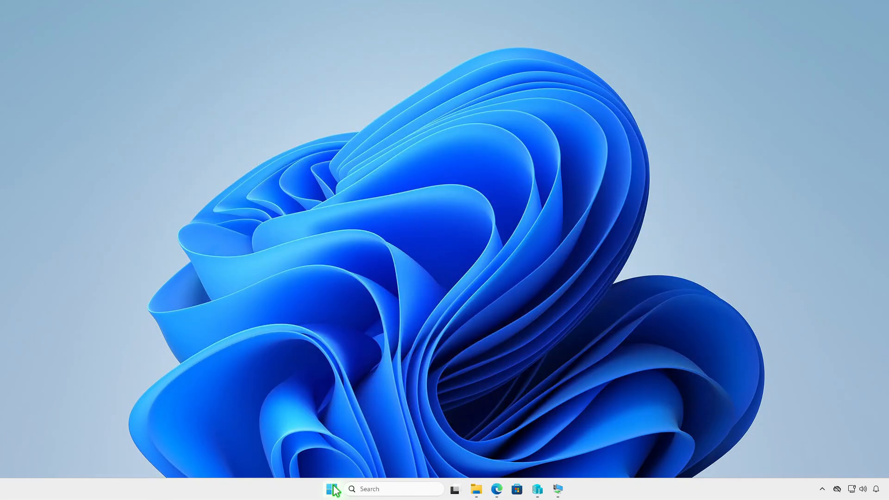
# - Open Windows Terminal as administrator and change the PowerShell working directory to D:\Intune
pyautogui.rightClick(332, 490)
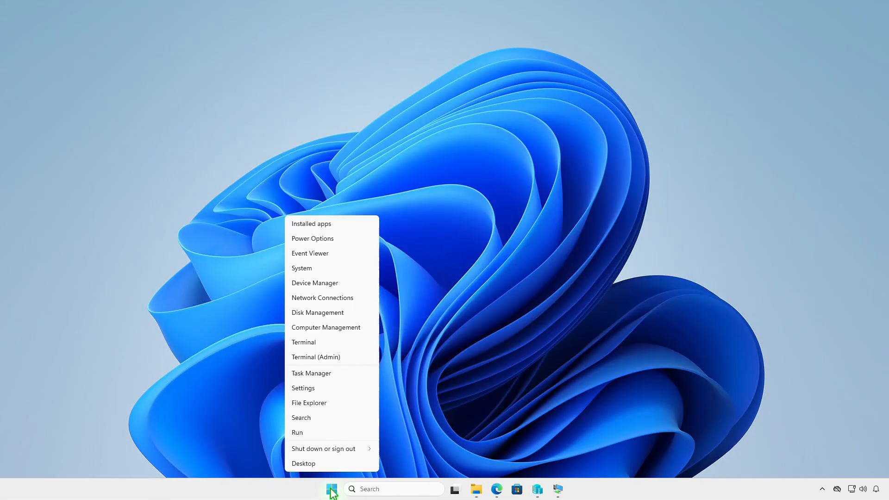
pyautogui.click(357, 358)
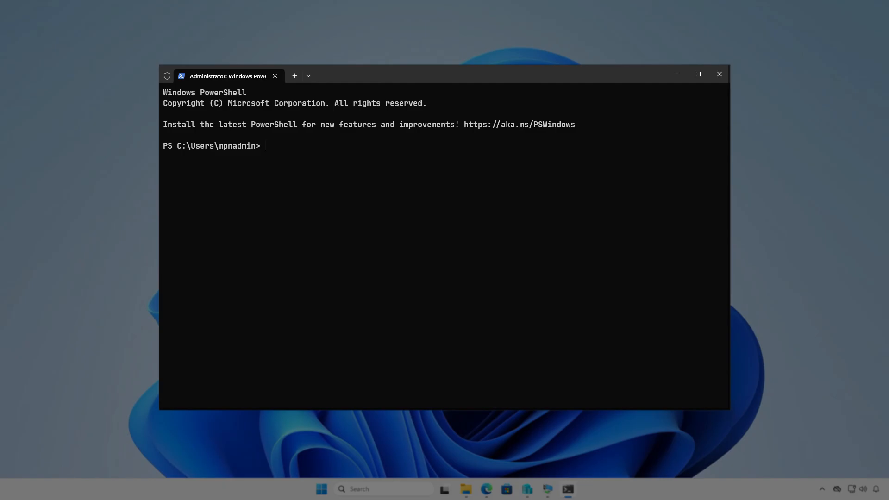
pyautogui.write('cd d:\\in')
pyautogui.press('Tab')
pyautogui.press('Return')
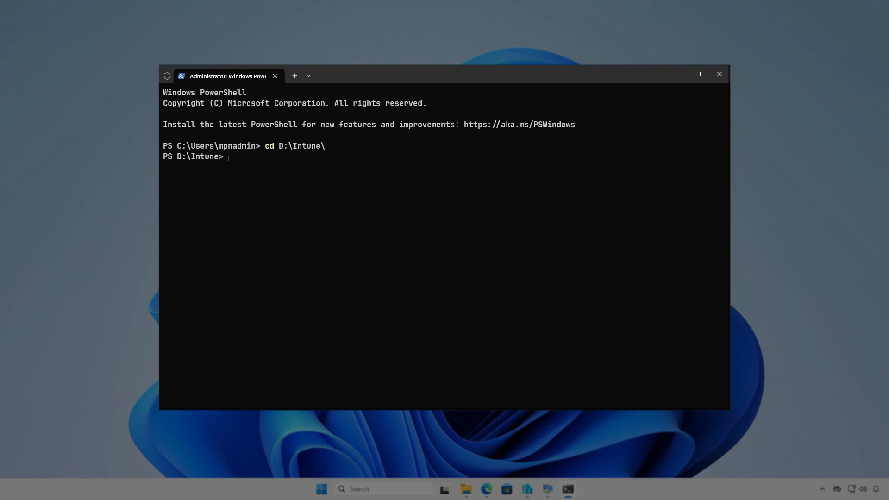
pyautogui.press('Return')
# - Run .\IntuneWinAppUtil.exe and specify D:\Intune\Input as the source folder
pyautogui.write('.\\Int')
pyautogui.press('Tab')
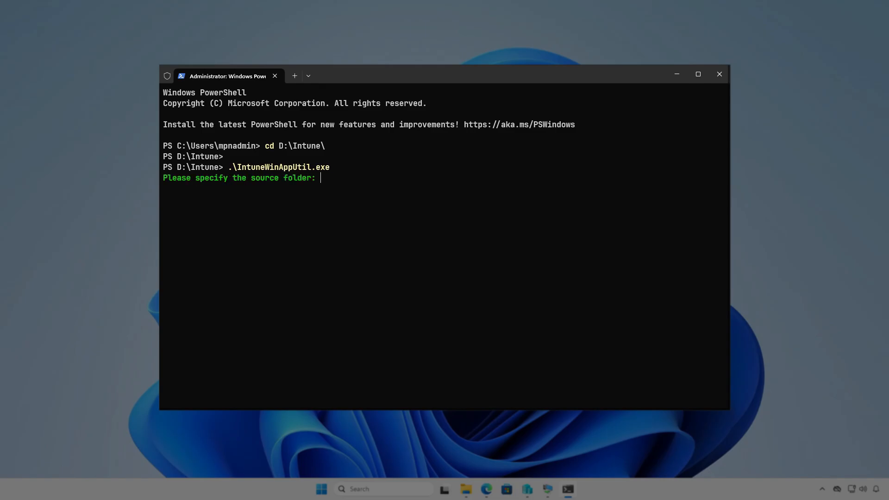
pyautogui.write('D:\\Intune\\Input')
pyautogui.press('Return')
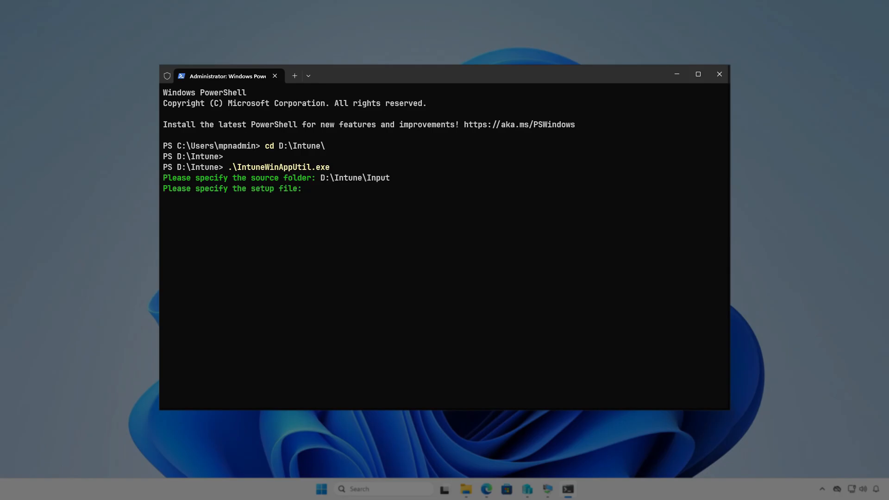
# - Specify D:\Intune\Input\setup.exe as the setup file and D:\Intune\Output as the output folder
pyautogui.write('D:\\Intune\\Input\\setup.exe')
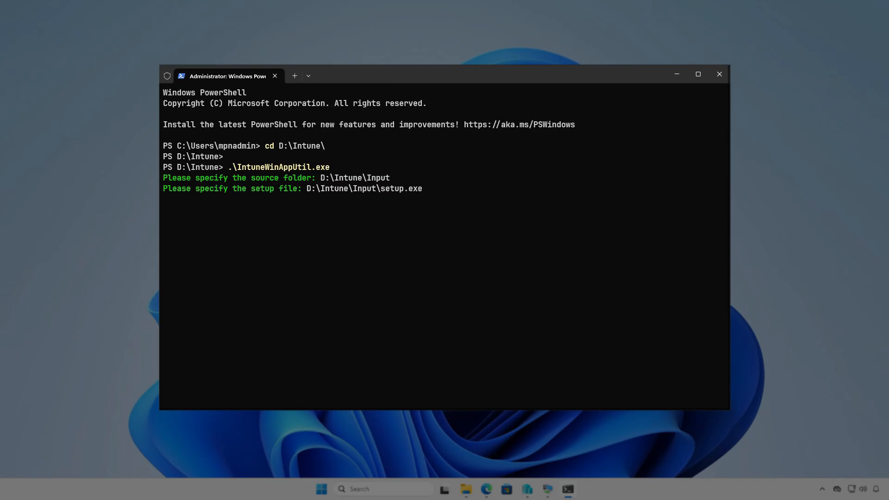
pyautogui.press('Return')
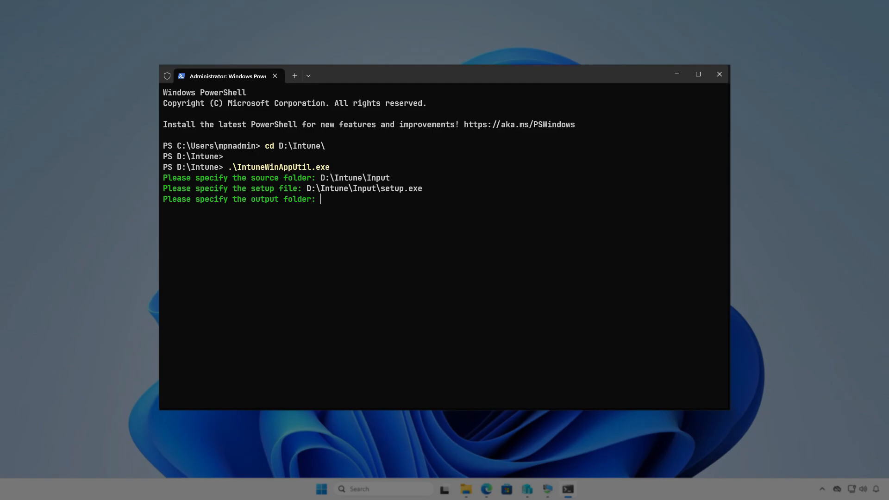
pyautogui.write('D:\\Intune\\Output')
pyautogui.press('Return')
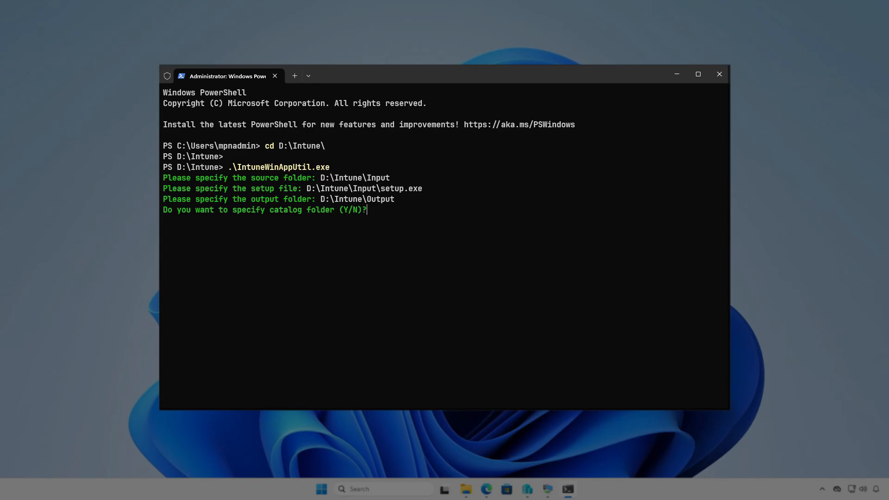
# - Decline specifying a catalog folder to generate the .intunewin package, then check the D:\Intune\Output folder in File Explorer
pyautogui.press('n')
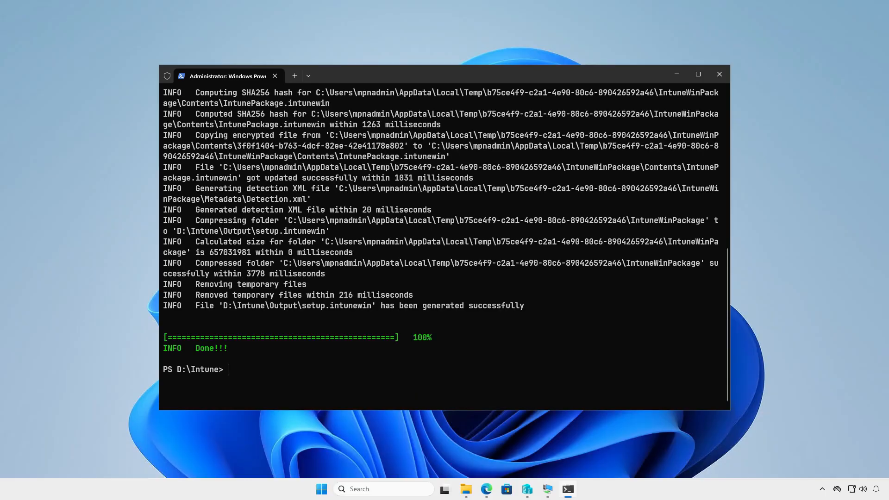
pyautogui.click(676, 74)
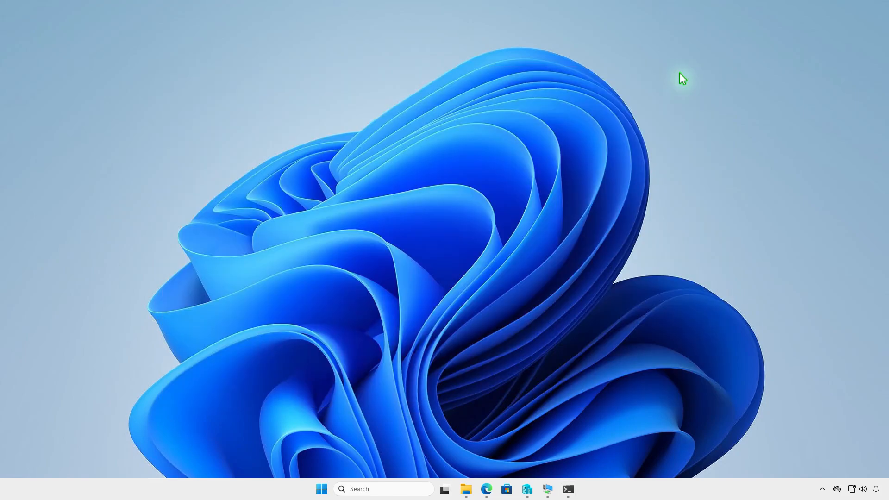
pyautogui.click(475, 490)
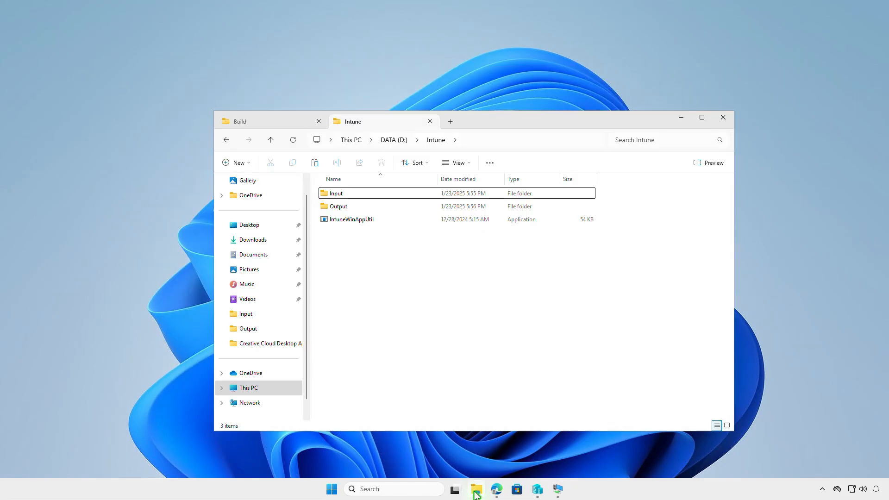
pyautogui.doubleClick(407, 207)
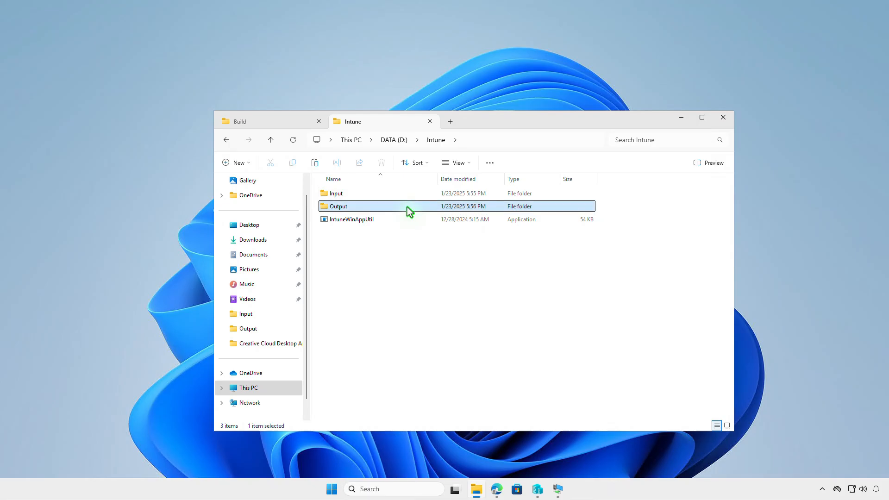
pyautogui.click(682, 119)
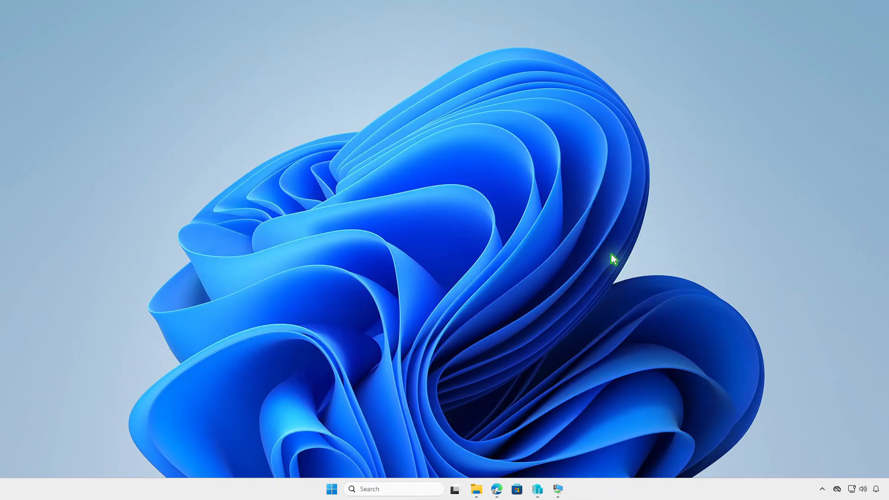
# - Switch to the Microsoft Intune admin center in Edge and start adding a Windows app of type Windows app (Win32)
pyautogui.click(497, 490)
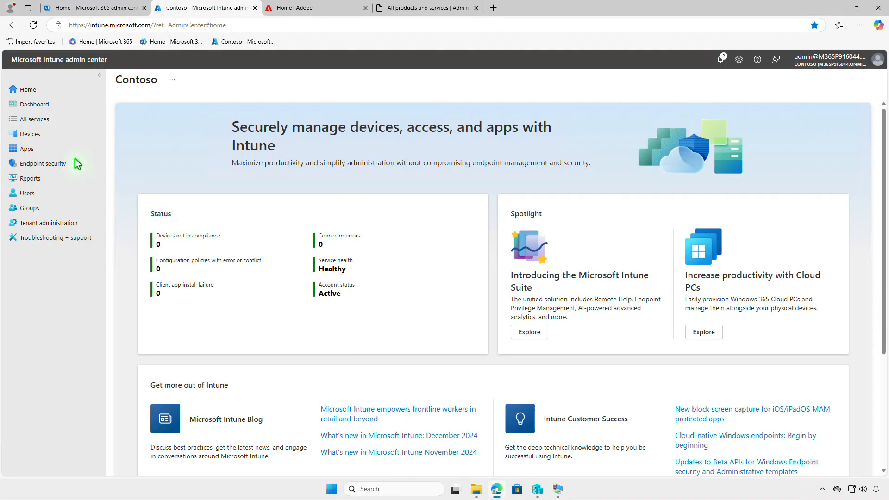
pyautogui.click(54, 147)
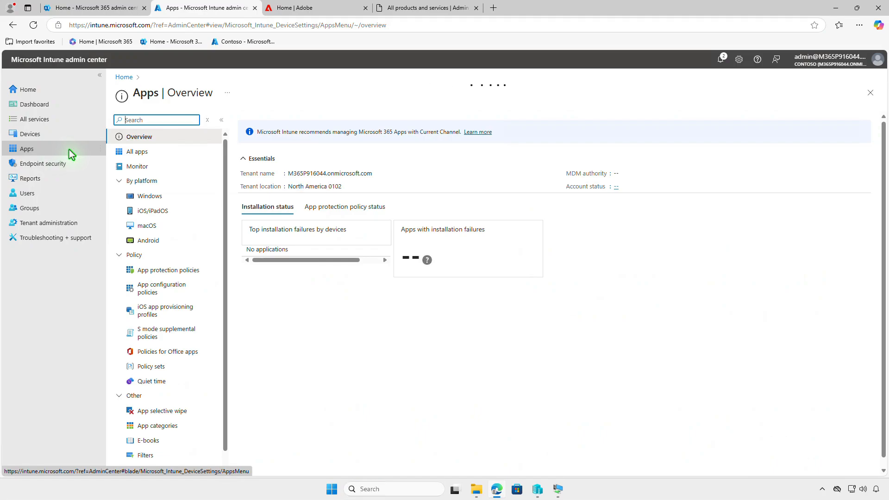
pyautogui.click(170, 200)
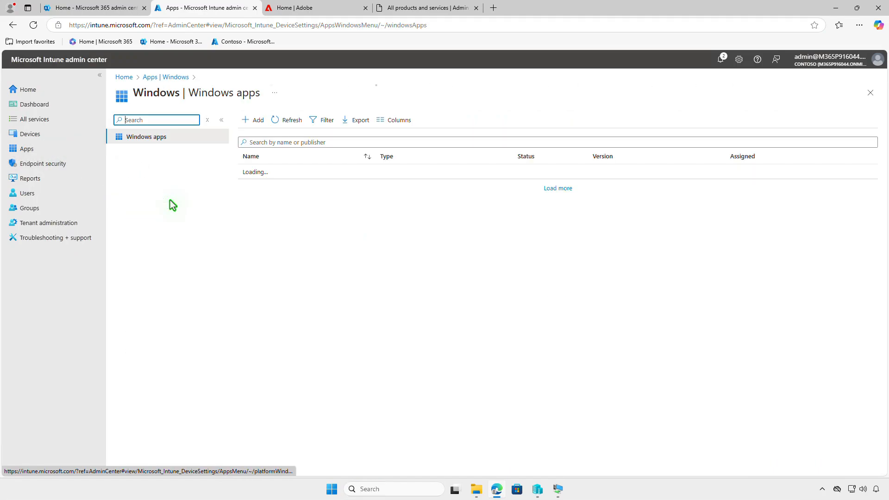
pyautogui.click(259, 123)
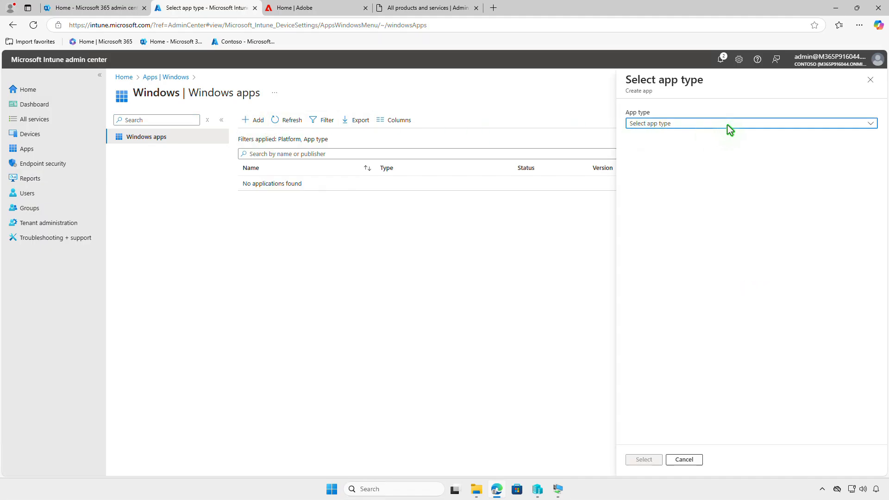
pyautogui.click(727, 124)
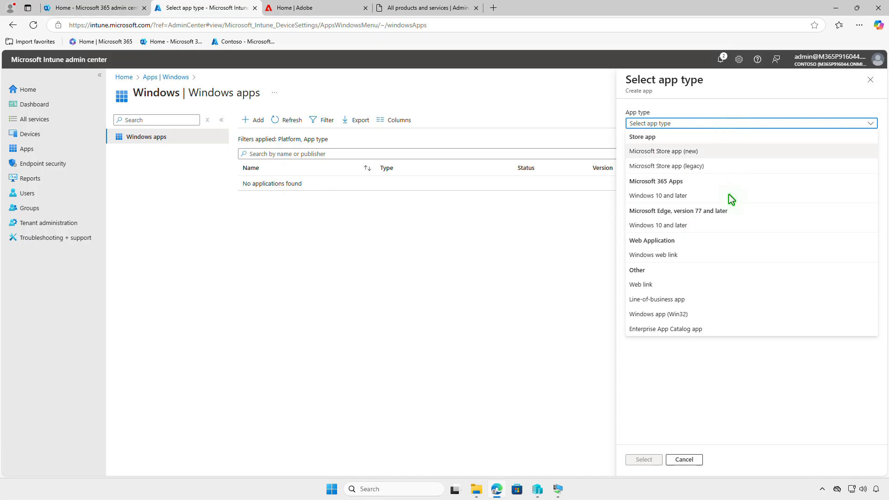
pyautogui.click(724, 314)
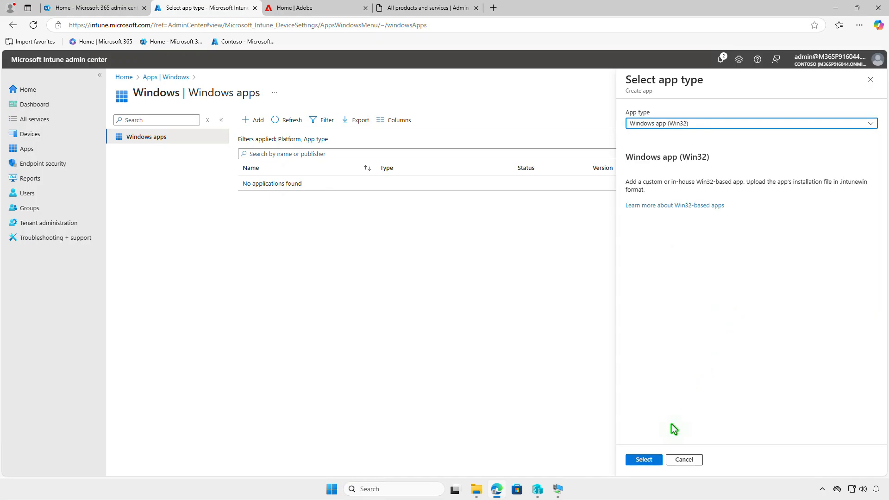
pyautogui.click(654, 460)
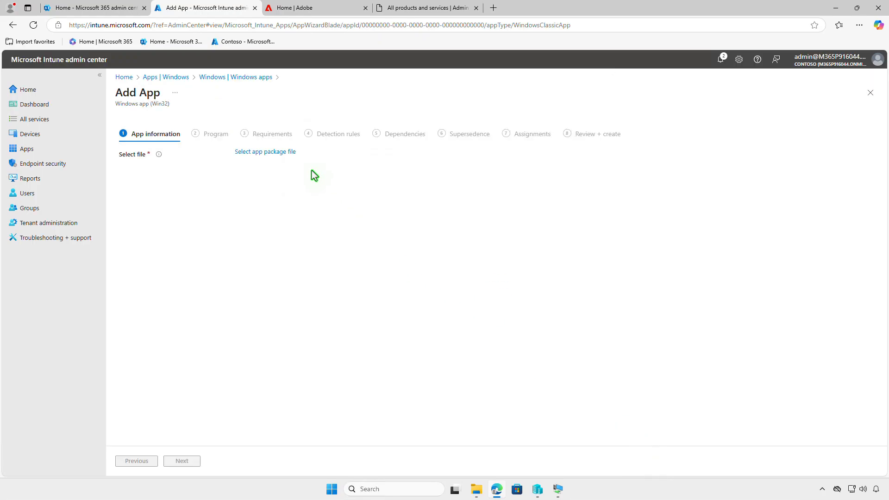
# - Select setup.intunewin from D:\Intune\Output as the app package file and accept it
pyautogui.click(291, 153)
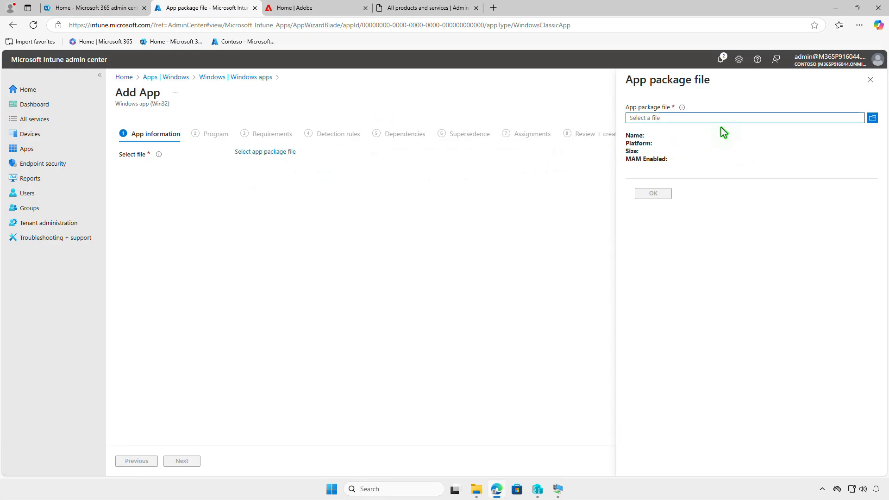
pyautogui.click(749, 117)
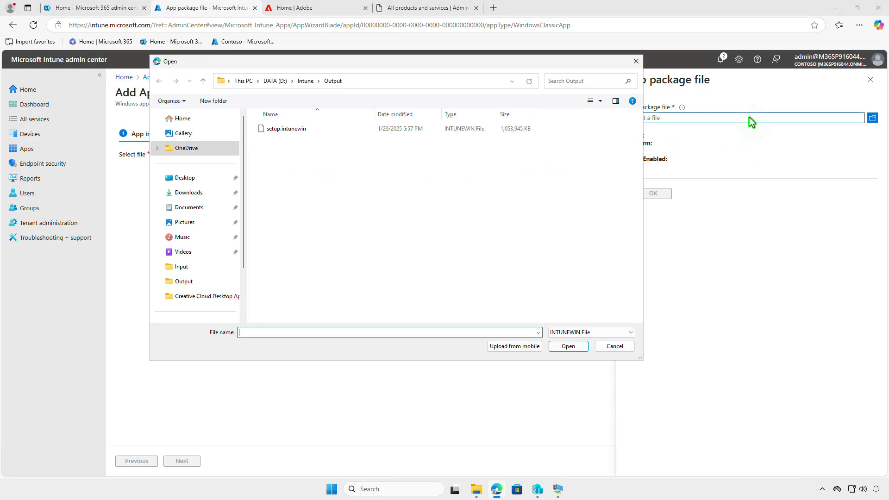
pyautogui.click(308, 129)
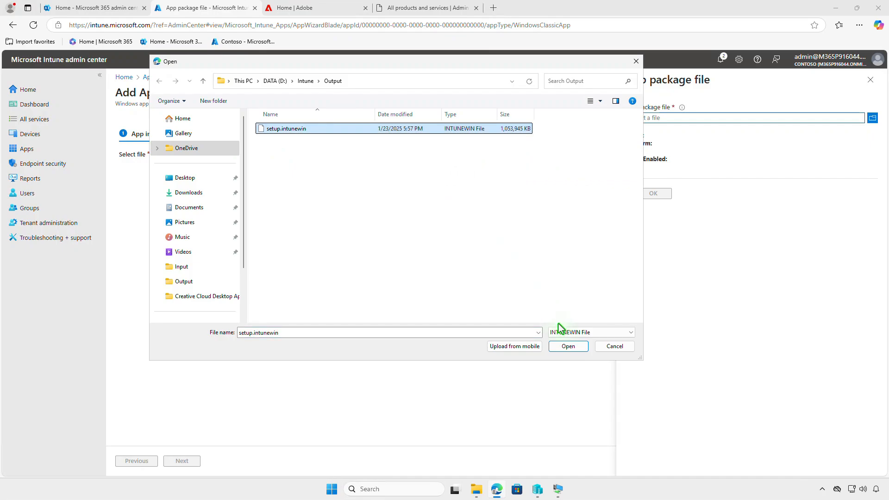
pyautogui.click(573, 347)
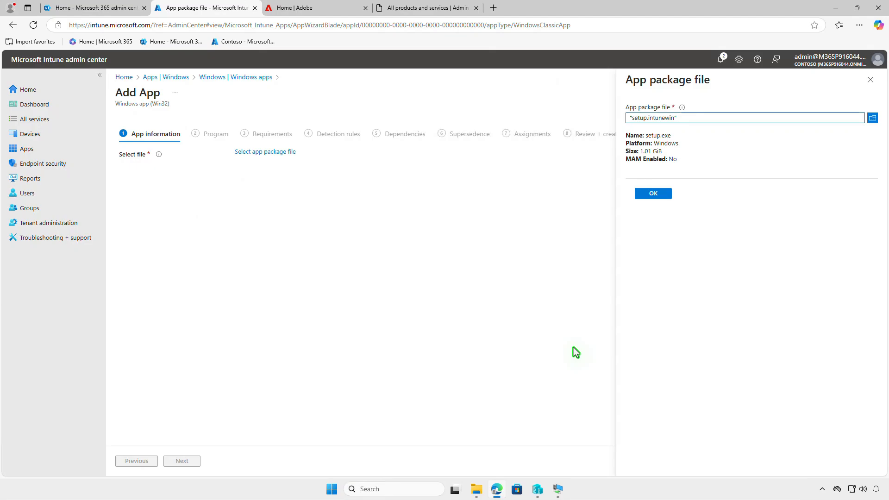
pyautogui.click(668, 194)
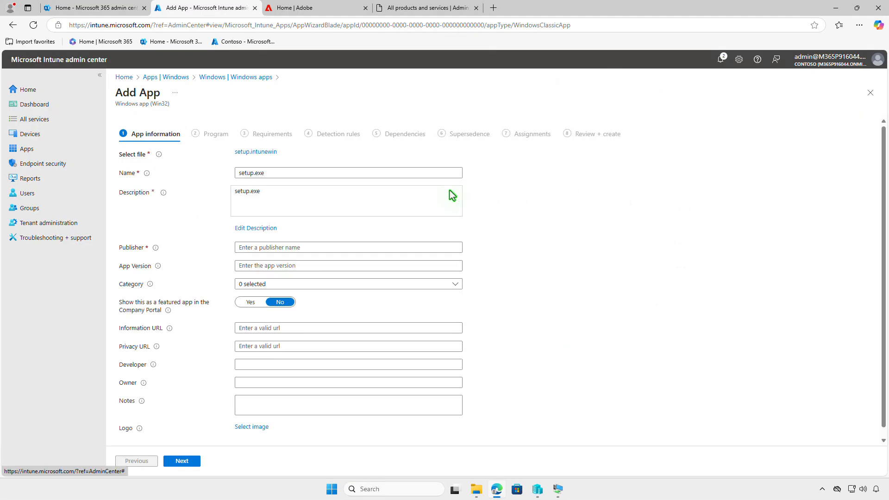
# - Set the app's name and description to Adobe Audition and the publisher to Adobe, leaving the logo unset
pyautogui.click(447, 174)
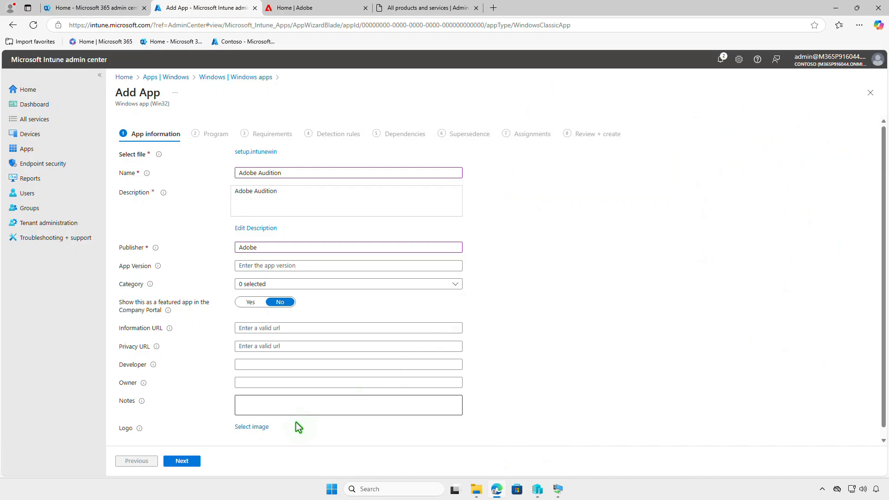
pyautogui.click(253, 427)
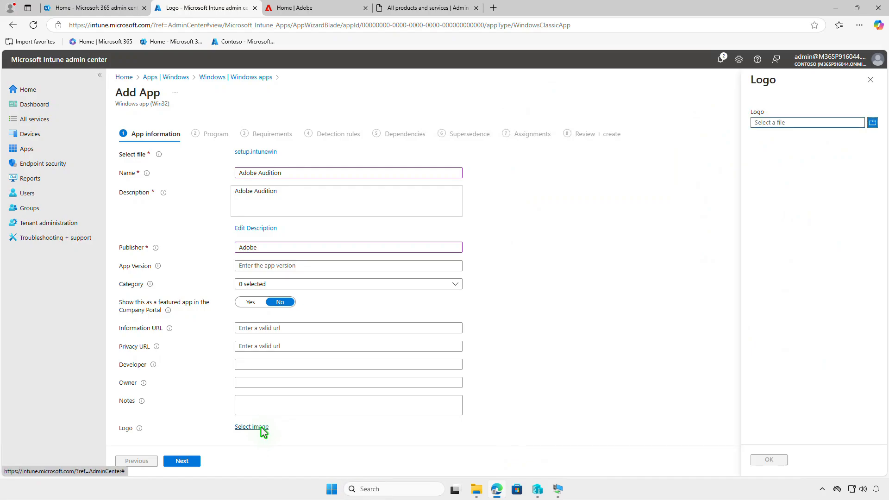
pyautogui.click(870, 81)
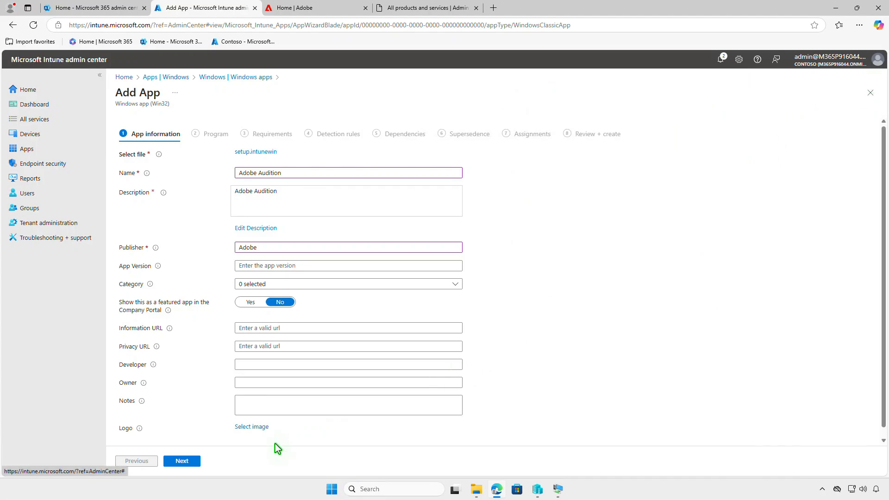
# - Set the install command to setup.exe --silent and the uninstall command to msiexec.exe /x "{593E01EC-C88D-463A-B59F-5CF11D886D4F}" /q in the program settings
pyautogui.click(187, 462)
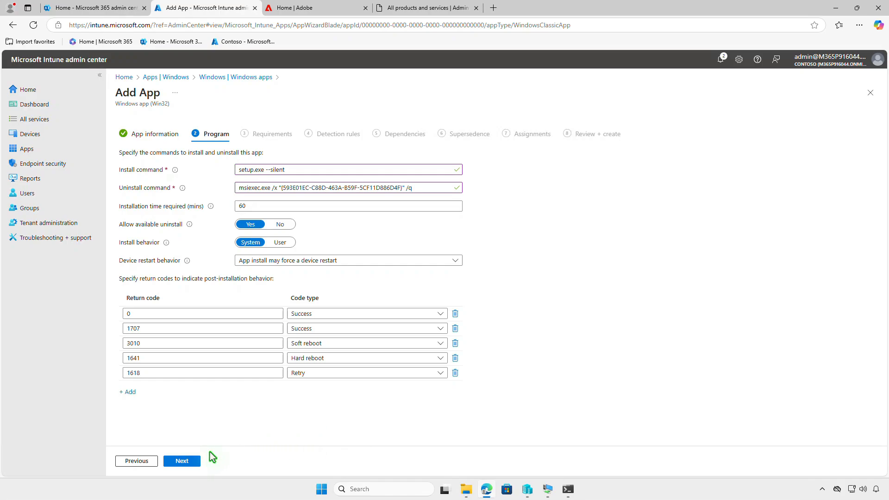
pyautogui.click(194, 461)
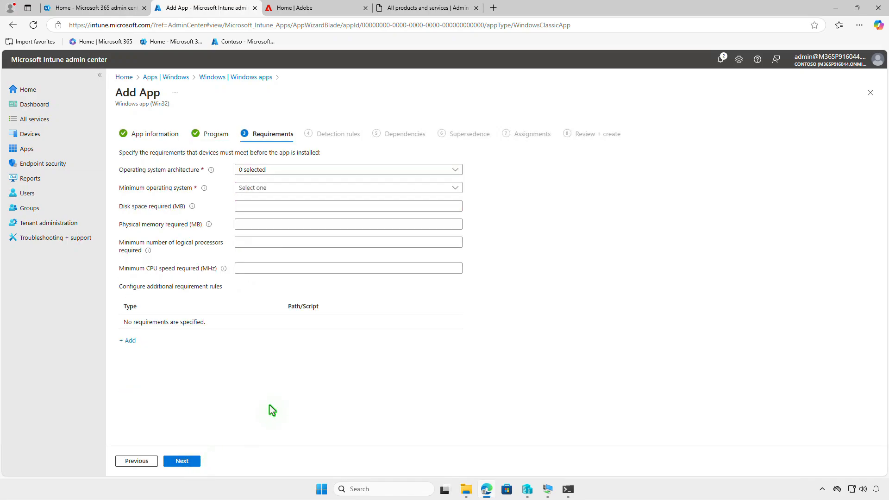
# - Require 64-bit operating system architecture and Windows 10 1607 as the minimum operating system, and continue to the detection rules
pyautogui.click(288, 170)
pyautogui.click(246, 198)
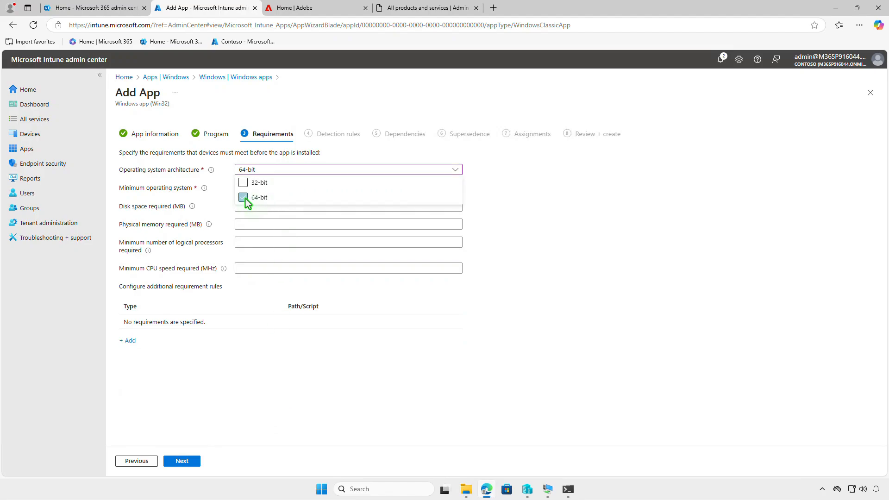
pyautogui.click(223, 199)
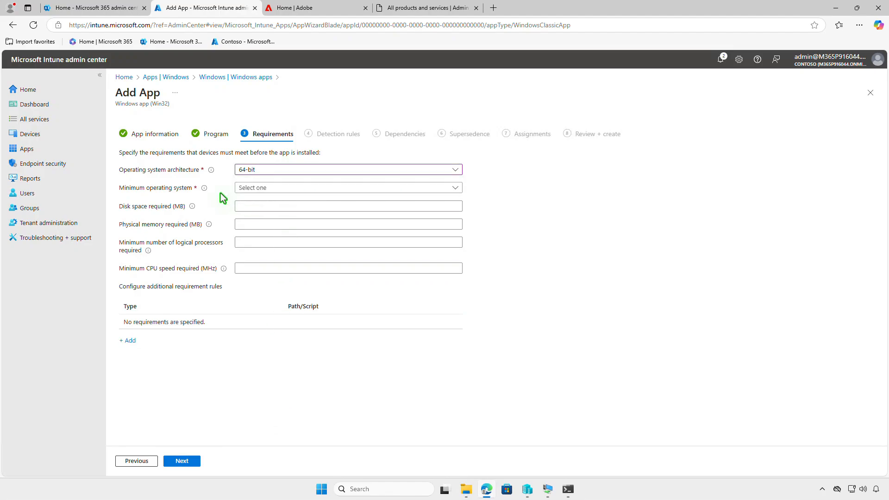
pyautogui.click(302, 187)
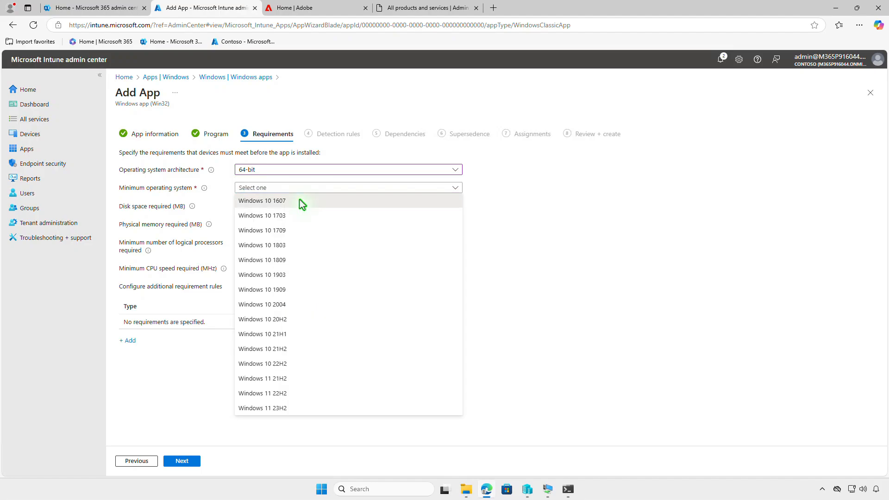
pyautogui.click(299, 200)
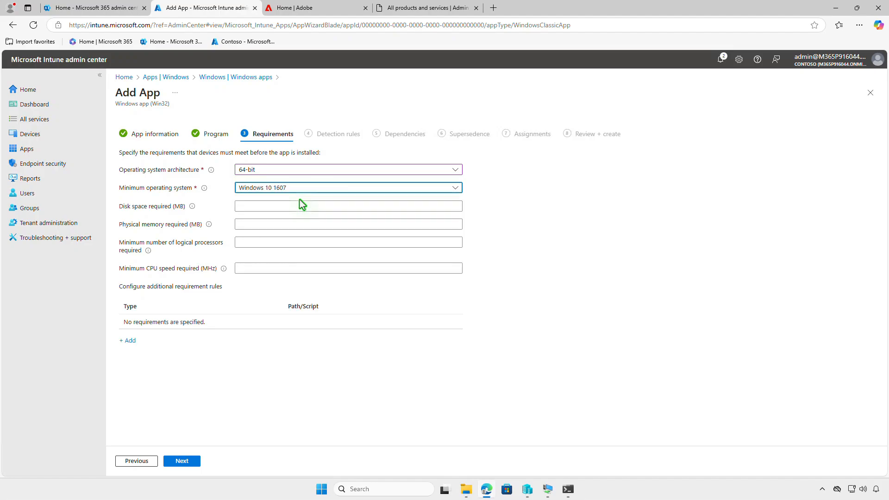
pyautogui.click(187, 461)
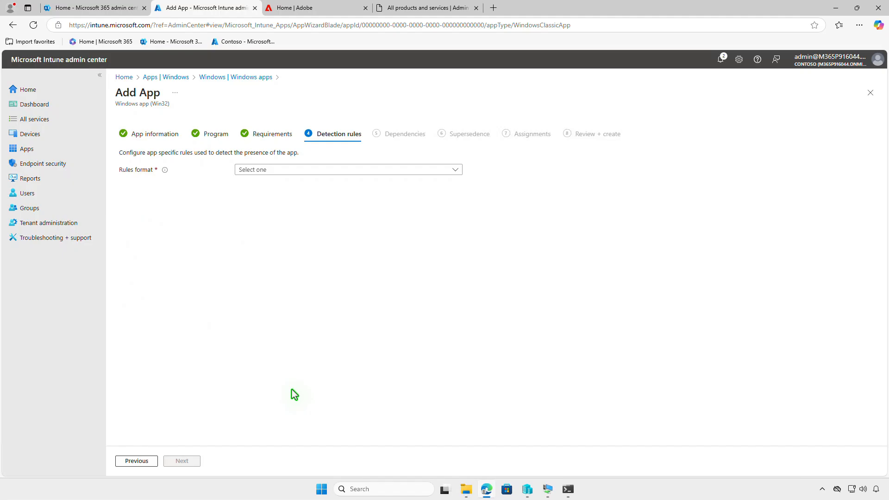
# - Manually configure an MSI detection rule with product code {593E01EC-C88D-463A-B59F-5CF11D886D4F} and continue to the dependencies
pyautogui.click(336, 170)
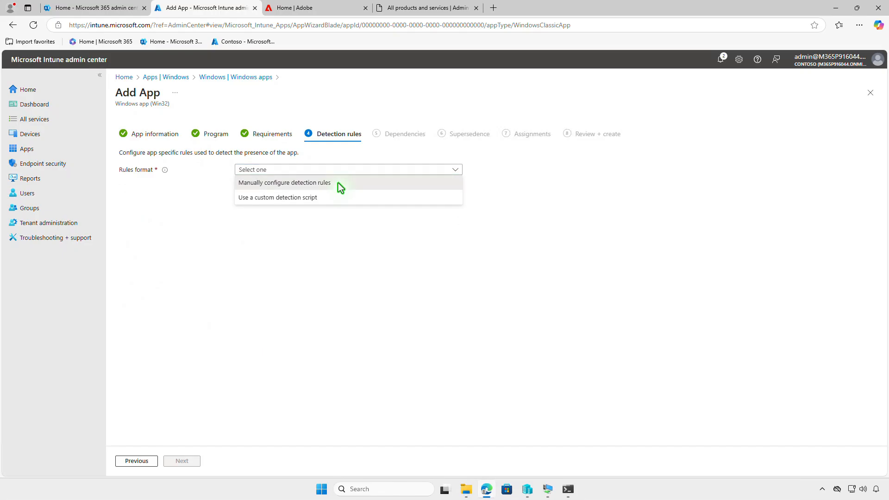
pyautogui.click(338, 183)
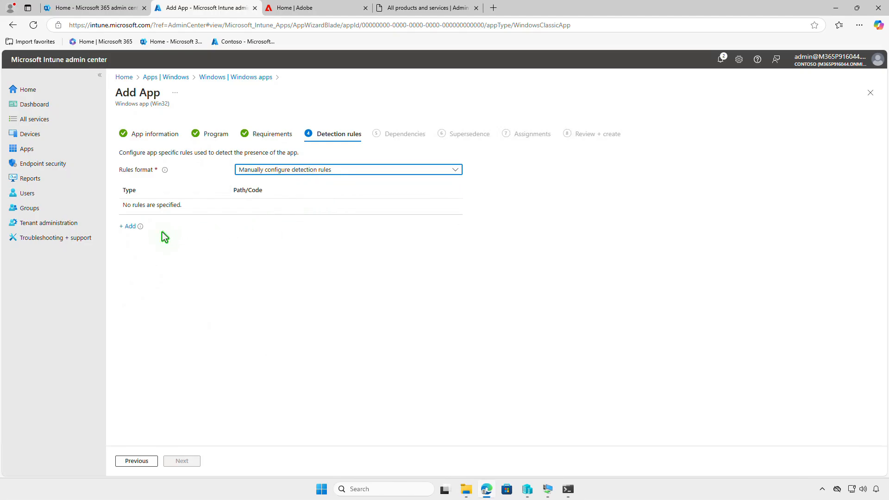
pyautogui.click(129, 229)
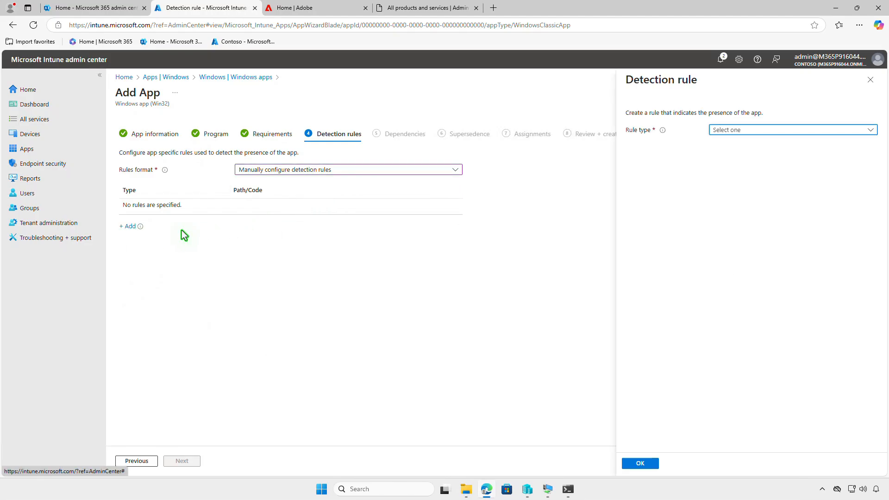
pyautogui.click(770, 130)
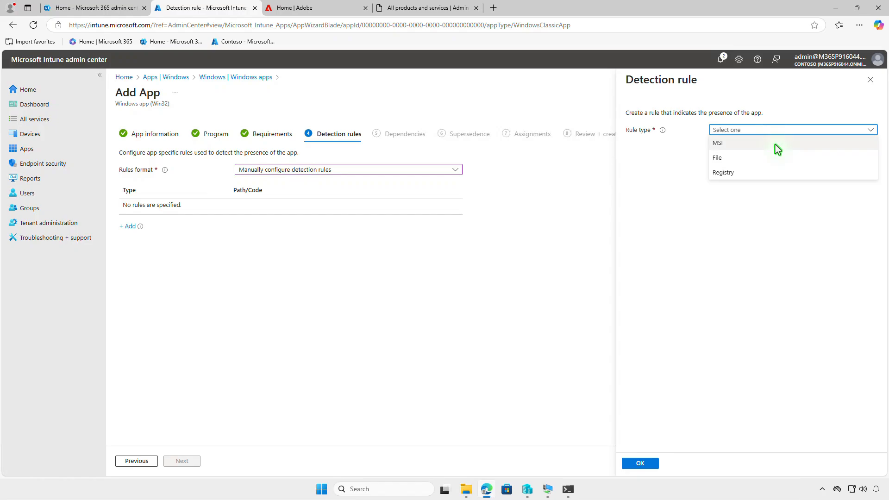
pyautogui.click(775, 144)
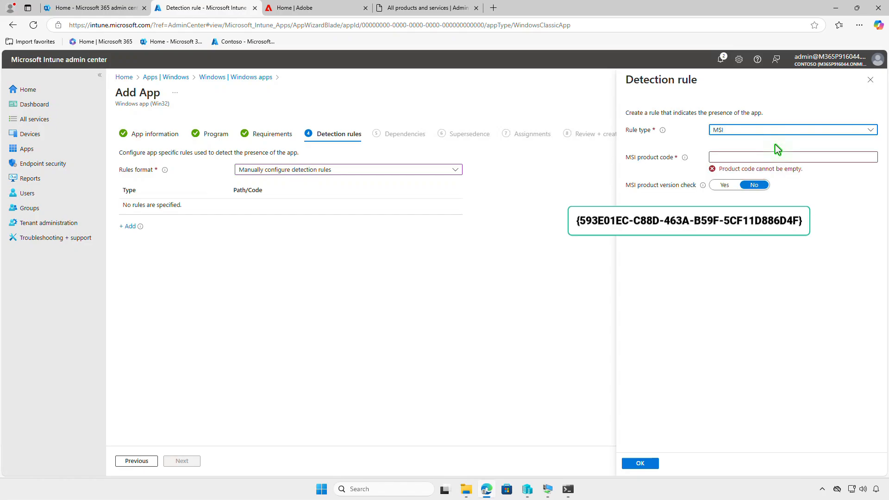
pyautogui.click(776, 157)
pyautogui.write('{593E01EC-C88D-463A-B59F-5CF11D886D4F}')
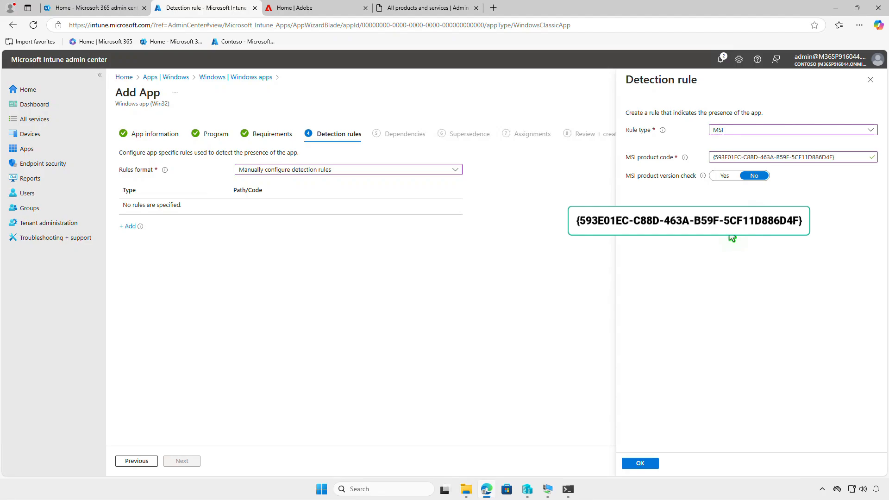
pyautogui.click(652, 463)
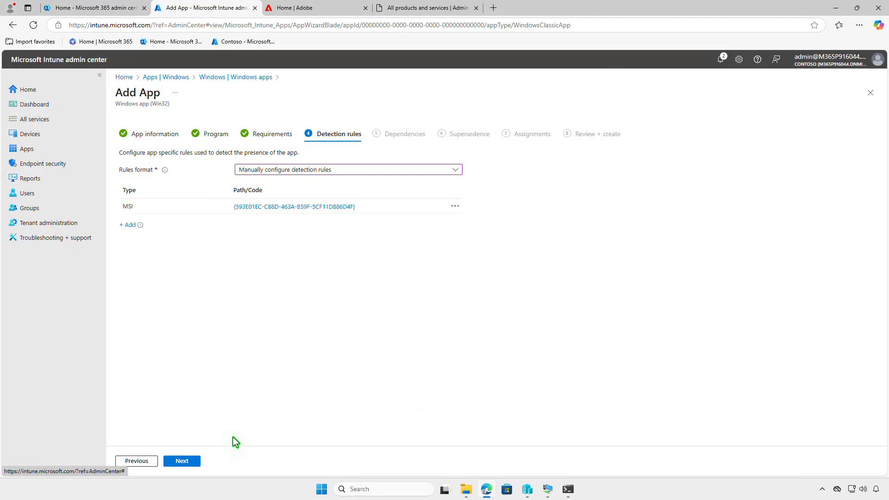
pyautogui.click(196, 460)
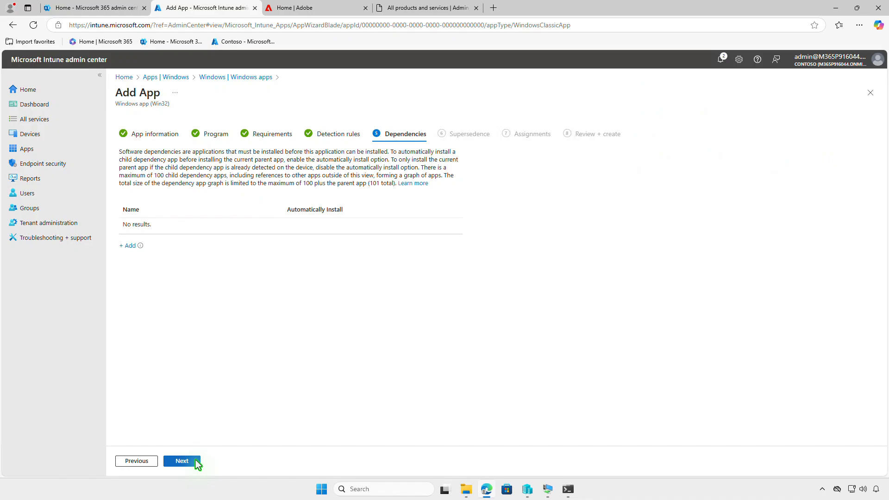
# - Leave dependencies and supersedence empty, and assign the app as required to the Test_Devices group with its default assignment settings
pyautogui.click(196, 460)
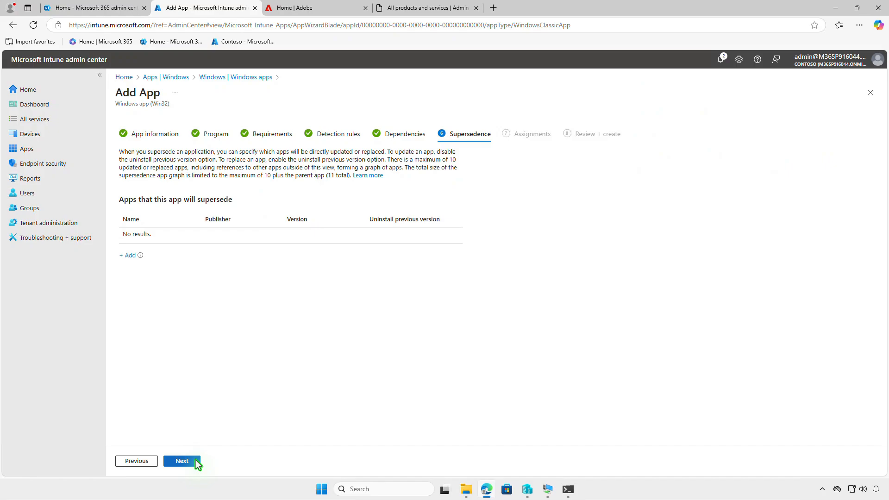
pyautogui.click(195, 459)
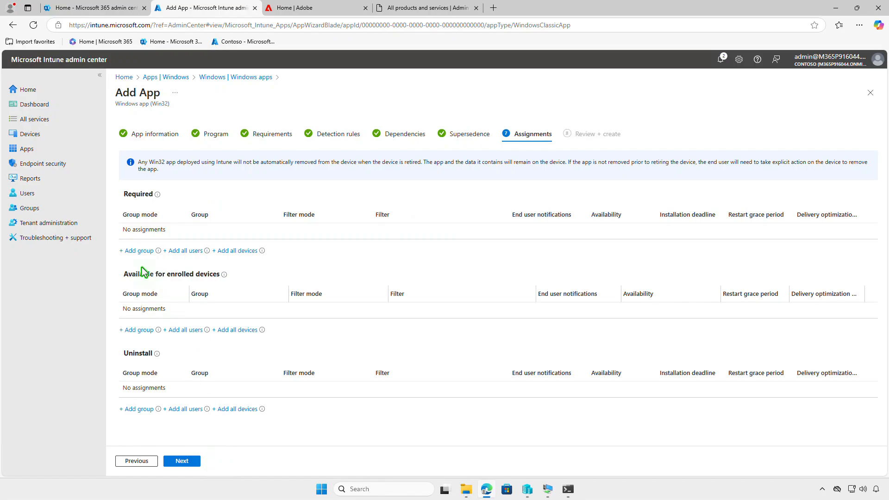
pyautogui.click(137, 252)
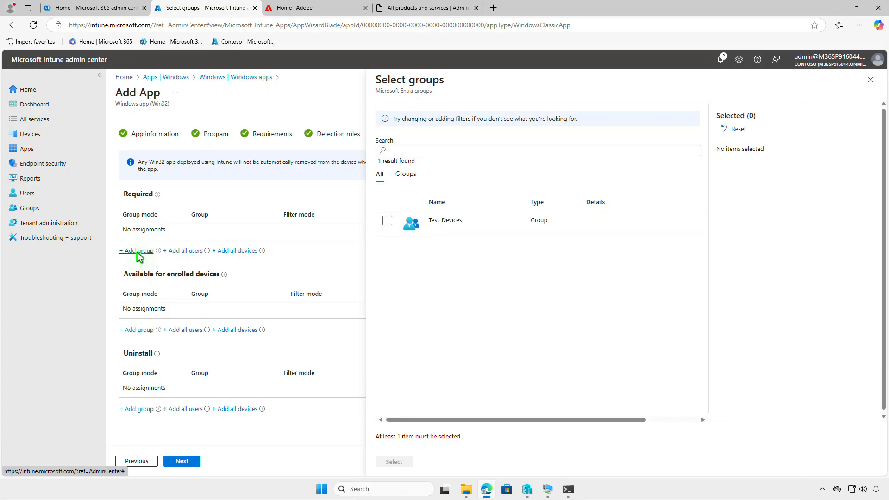
pyautogui.click(388, 222)
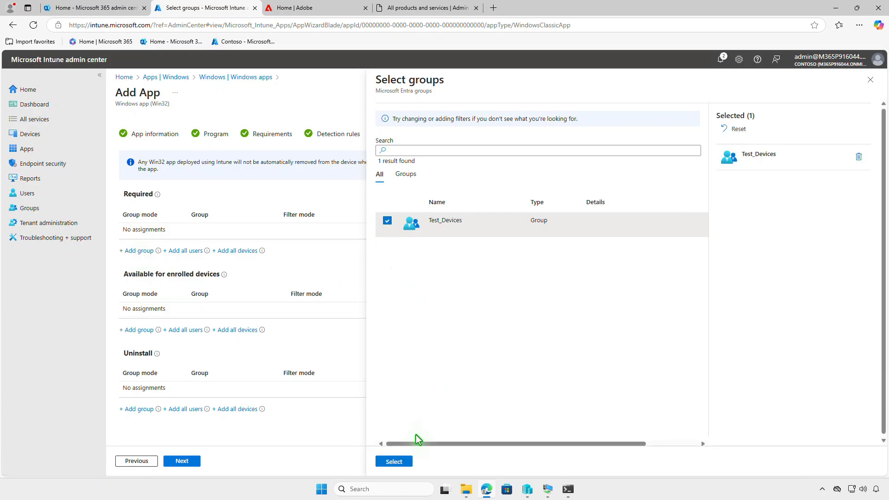
pyautogui.click(406, 462)
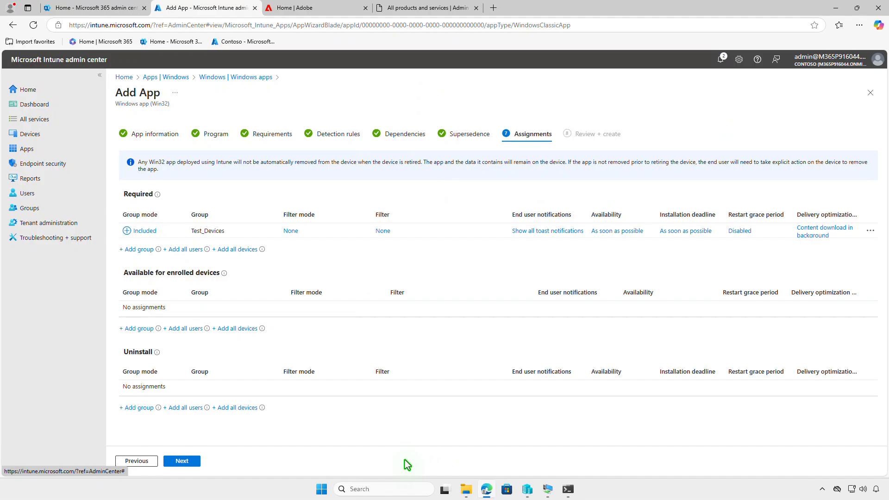
pyautogui.click(555, 233)
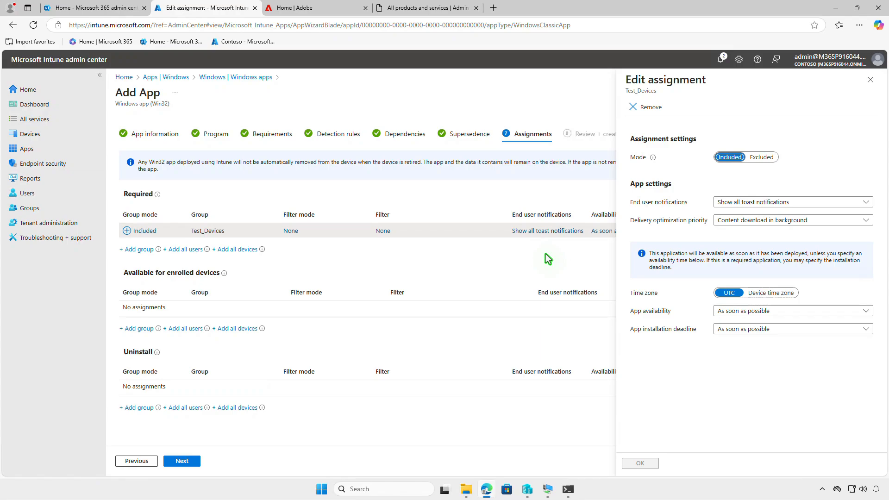
pyautogui.click(871, 80)
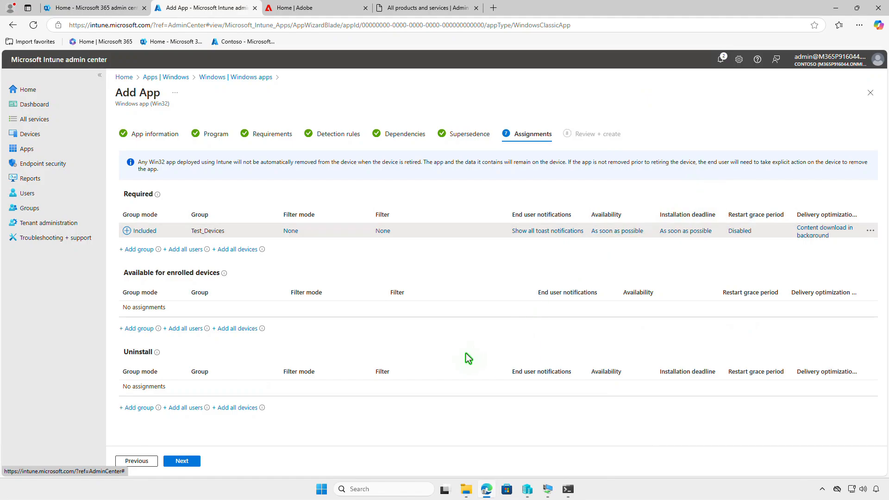
# - Continue to the review, create the Adobe Audition app, and check the notifications for its package upload
pyautogui.click(196, 460)
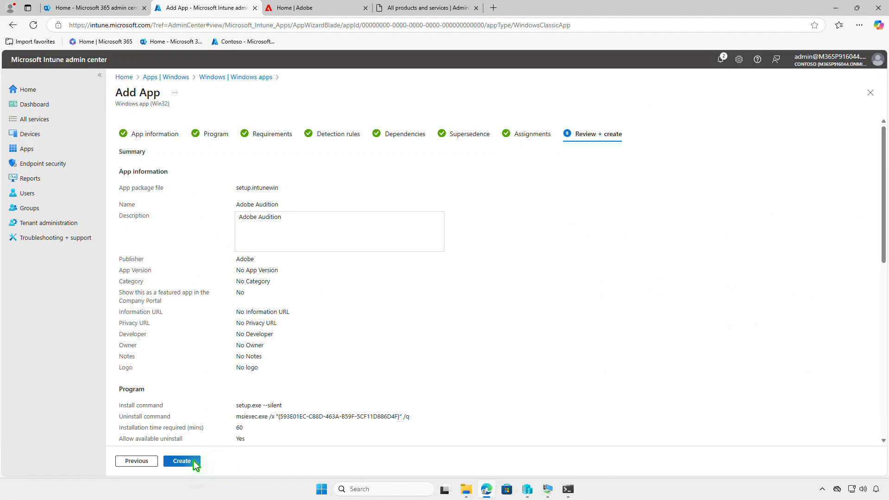
pyautogui.click(196, 460)
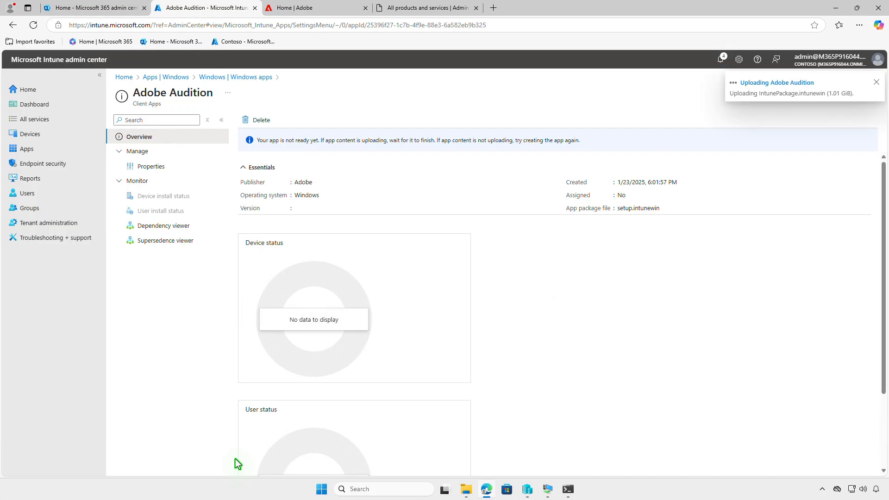
pyautogui.click(721, 58)
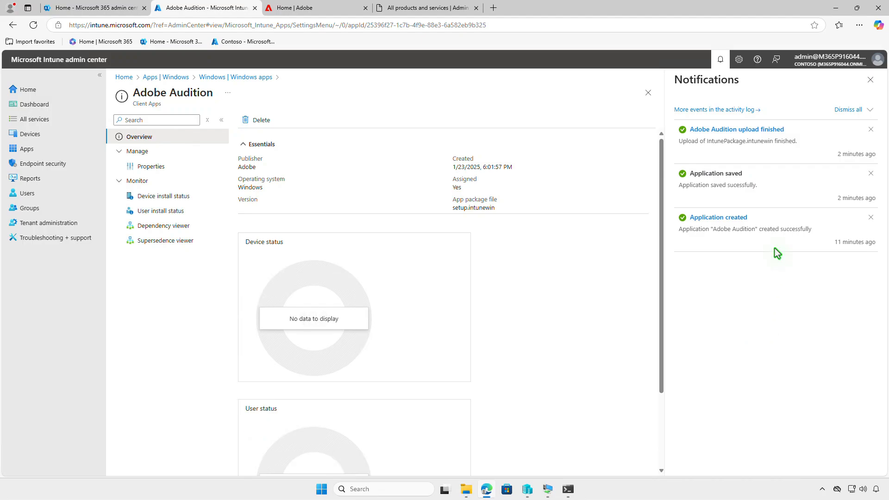
# - Switch to the NOR-PC-001 virtual machine and open its Access work or school account settings
pyautogui.click(835, 8)
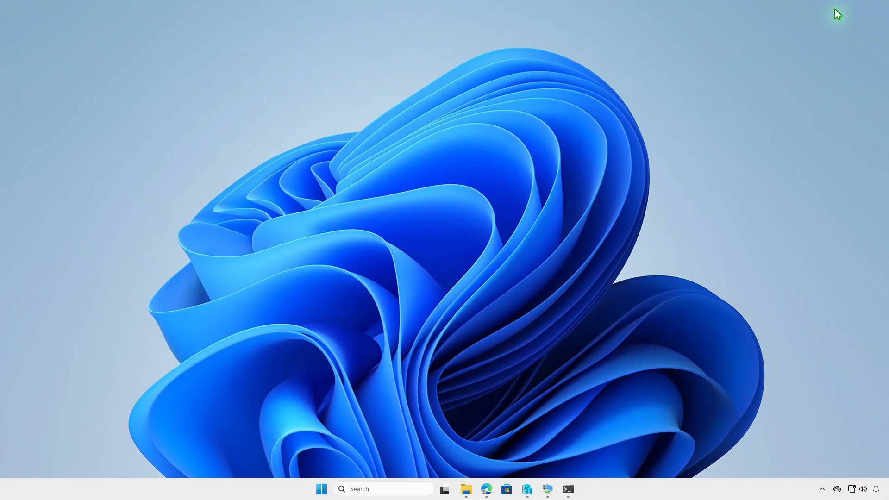
pyautogui.click(549, 490)
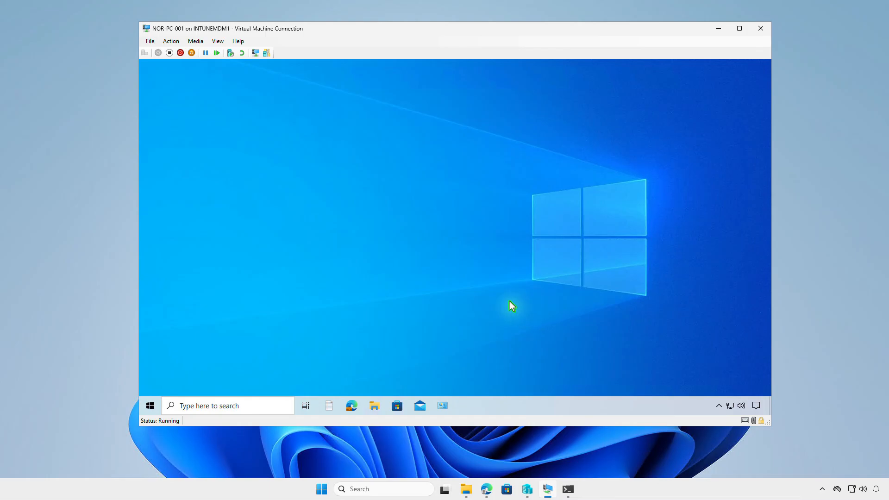
pyautogui.rightClick(149, 405)
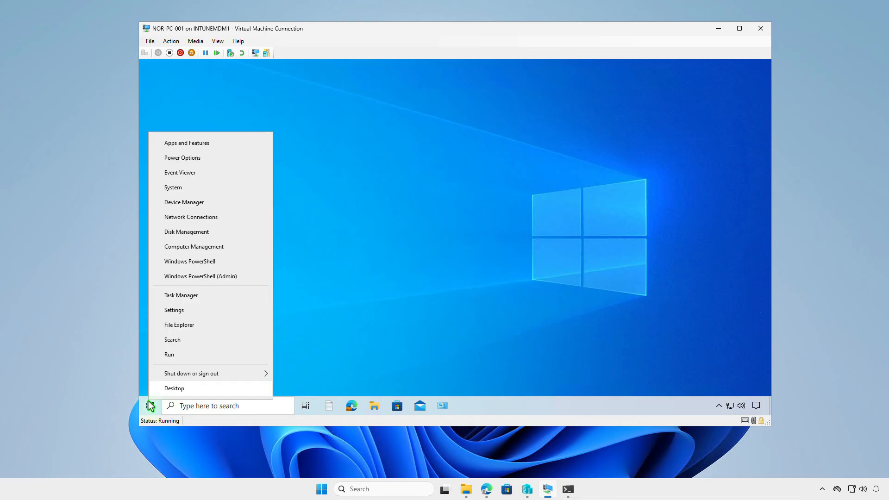
pyautogui.click(197, 310)
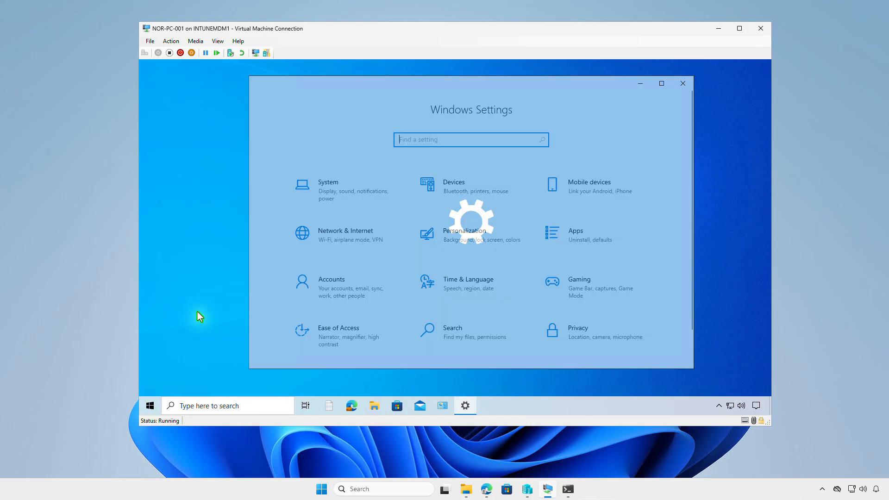
pyautogui.click(366, 297)
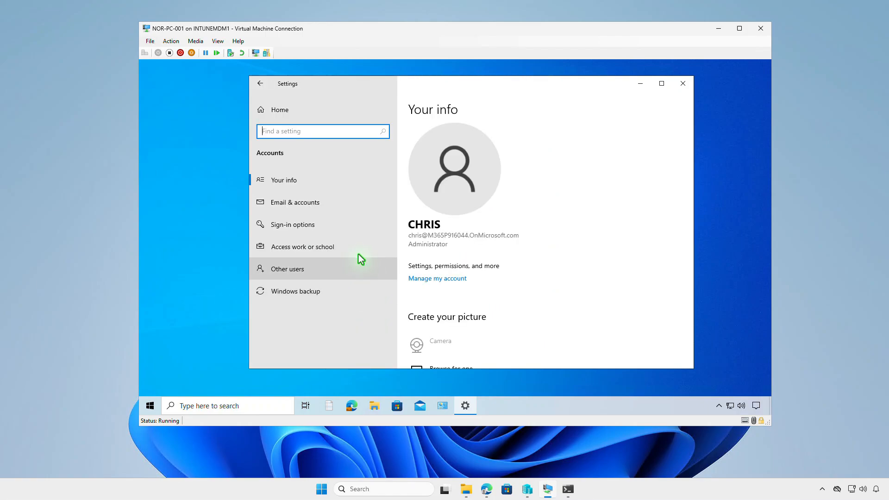
pyautogui.click(358, 249)
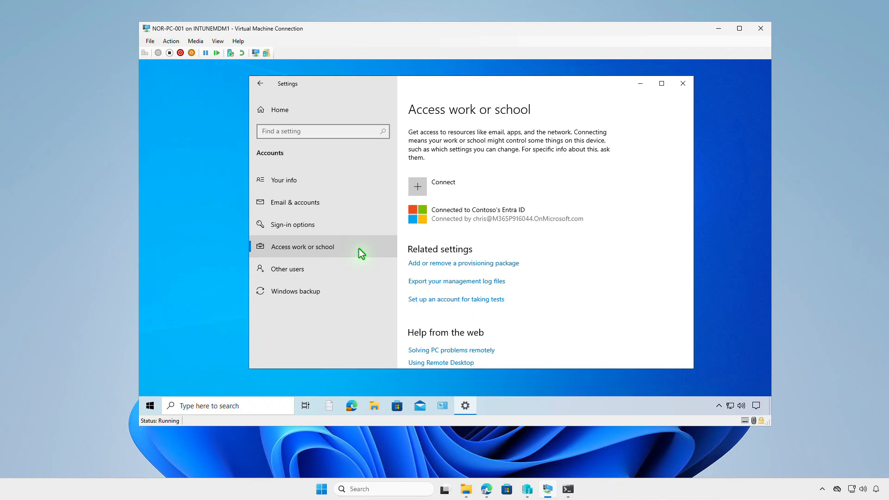
# - Open the details of the Contoso Entra ID connection, start a device sync, and minimize Settings
pyautogui.click(514, 219)
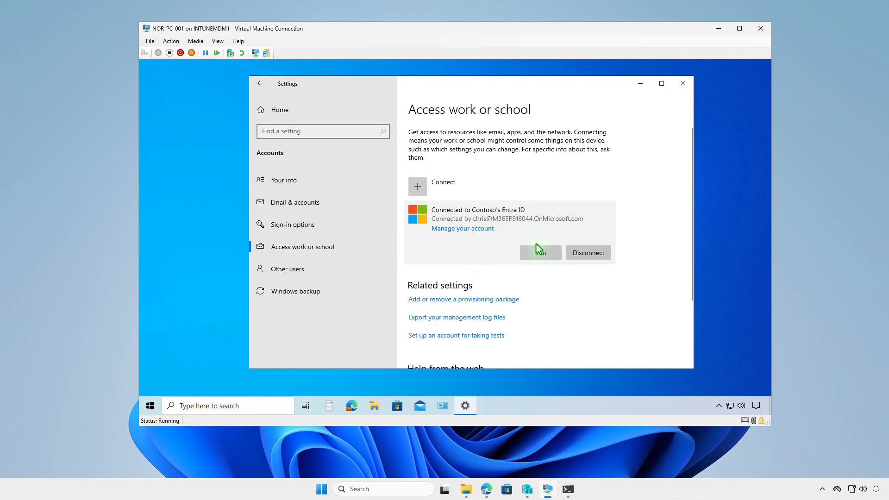
pyautogui.click(540, 252)
pyautogui.scroll(-5, 542, 251)
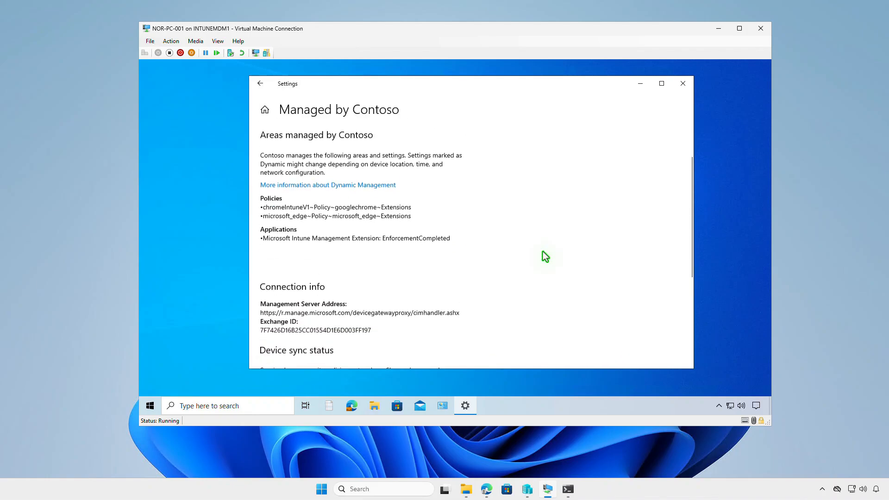
pyautogui.click(291, 335)
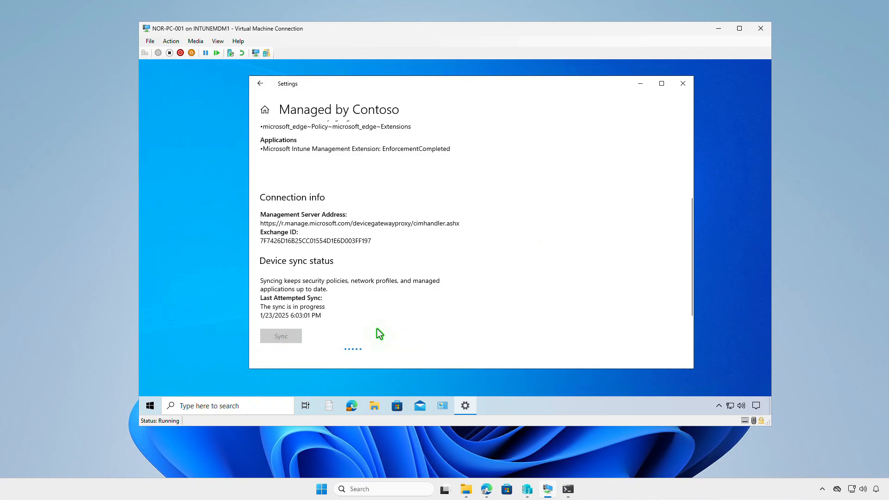
pyautogui.click(640, 86)
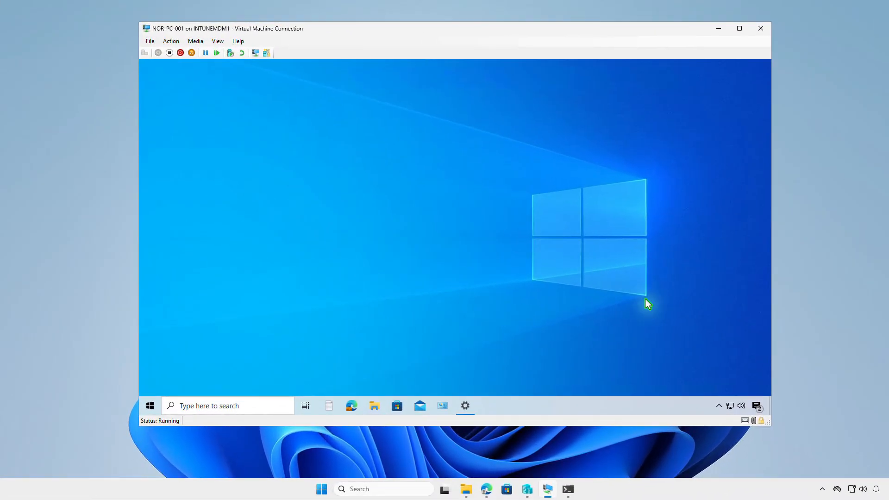
# - Check the virtual machine's notifications and look for Adobe Audition 2025 among the installed programs in Control Panel
pyautogui.click(757, 406)
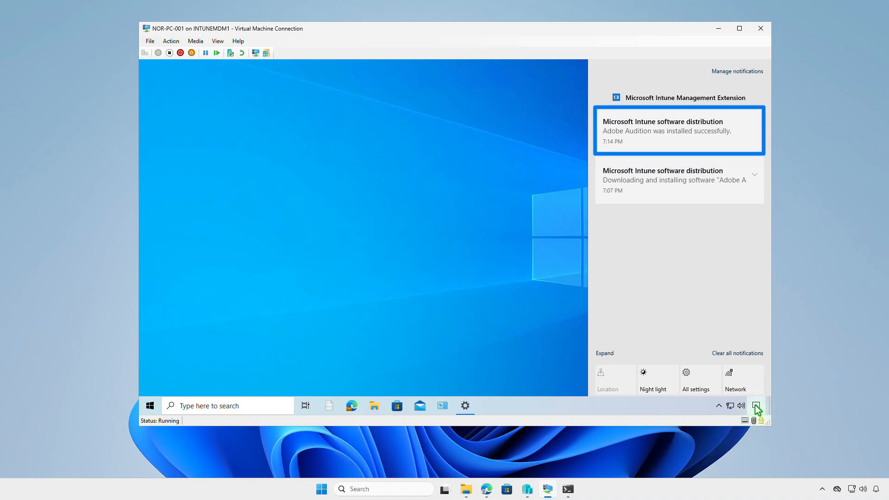
pyautogui.click(442, 407)
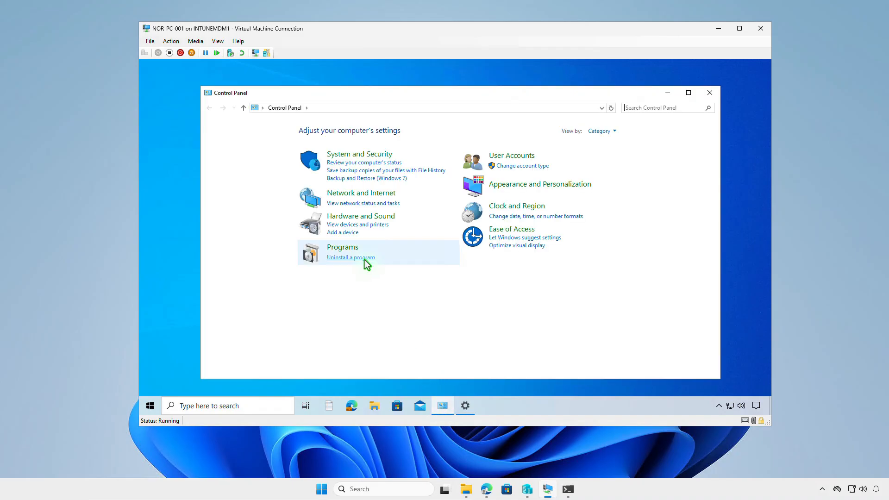
pyautogui.click(365, 258)
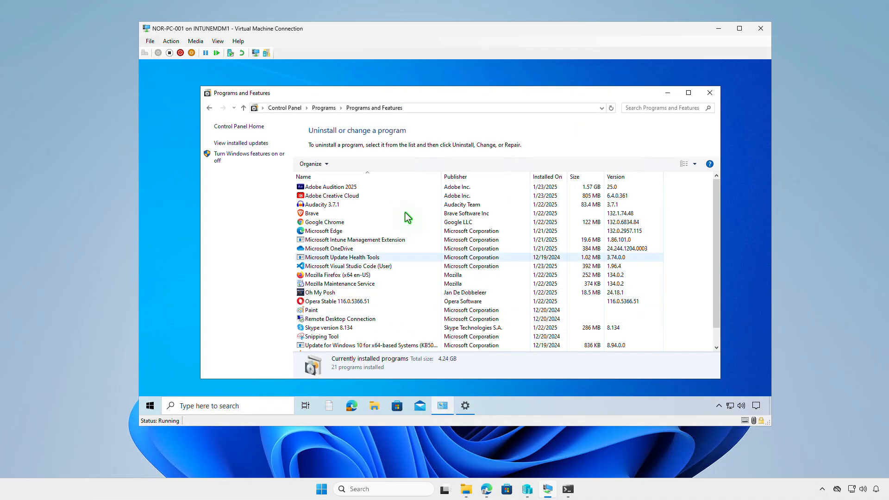
pyautogui.click(377, 186)
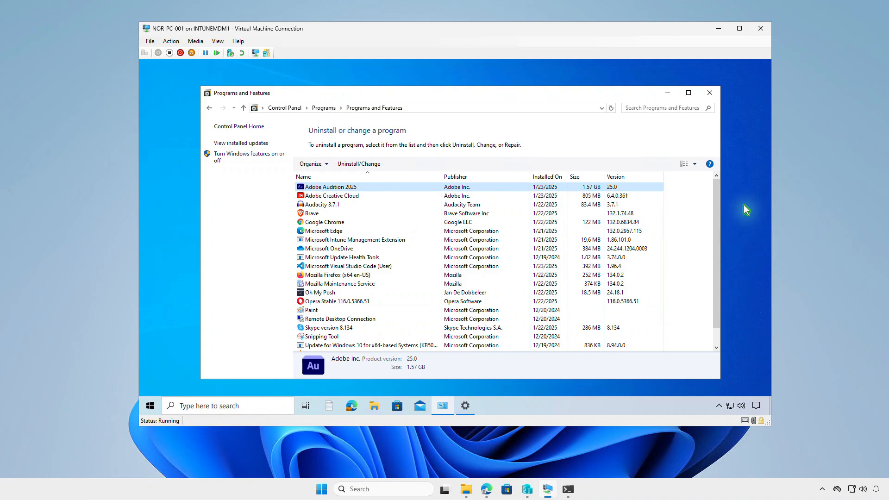
pyautogui.click(719, 29)
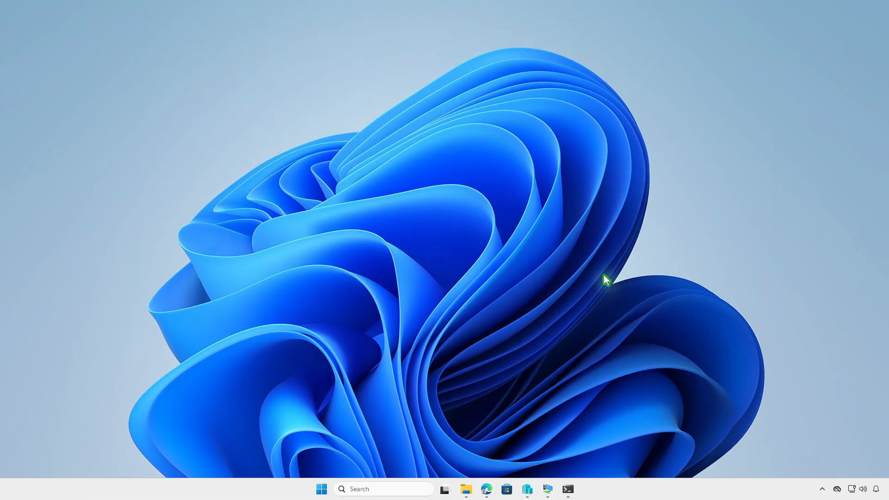
# - Switch back to the Intune admin center in Edge and open the properties of the Adobe Audition Windows app
pyautogui.click(490, 489)
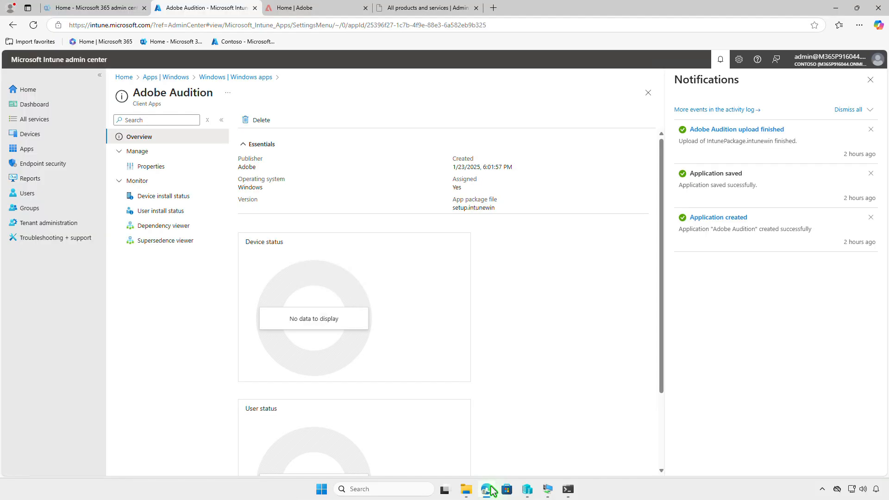
pyautogui.click(36, 26)
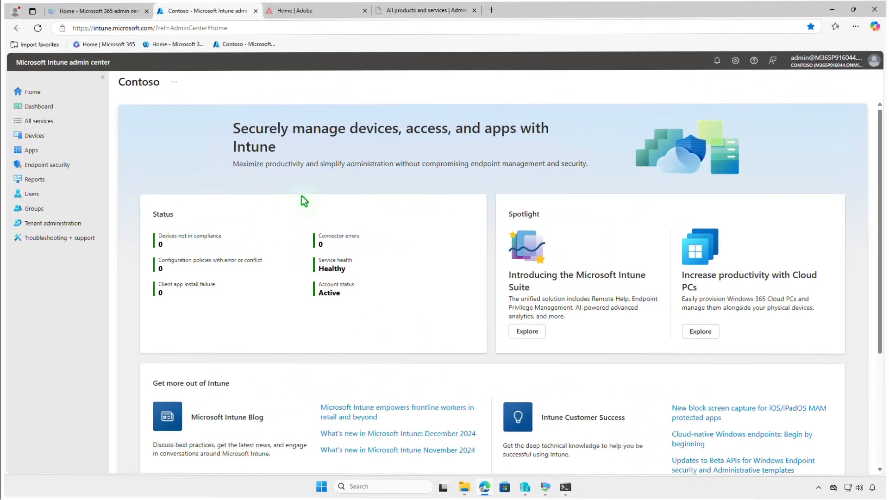
pyautogui.click(73, 148)
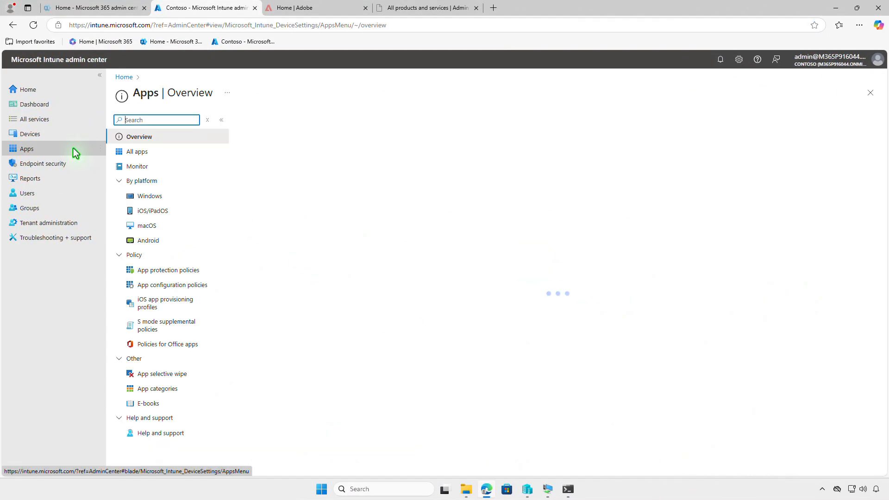
pyautogui.click(178, 197)
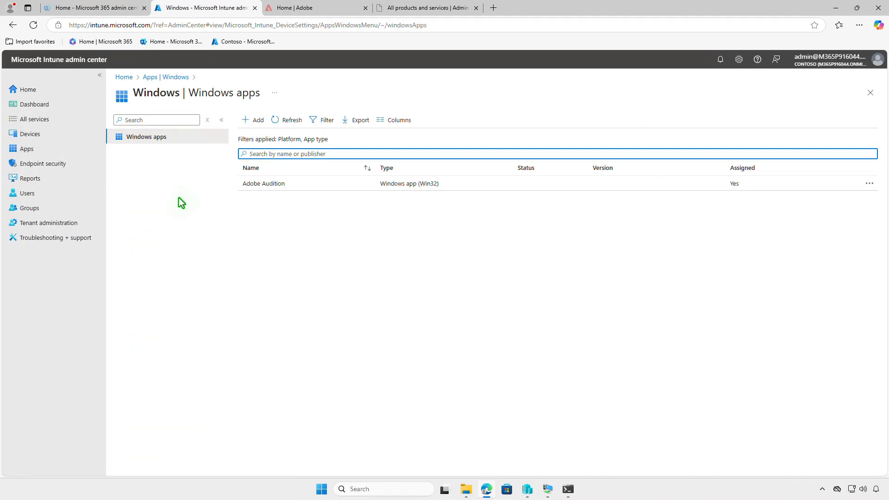
pyautogui.click(297, 185)
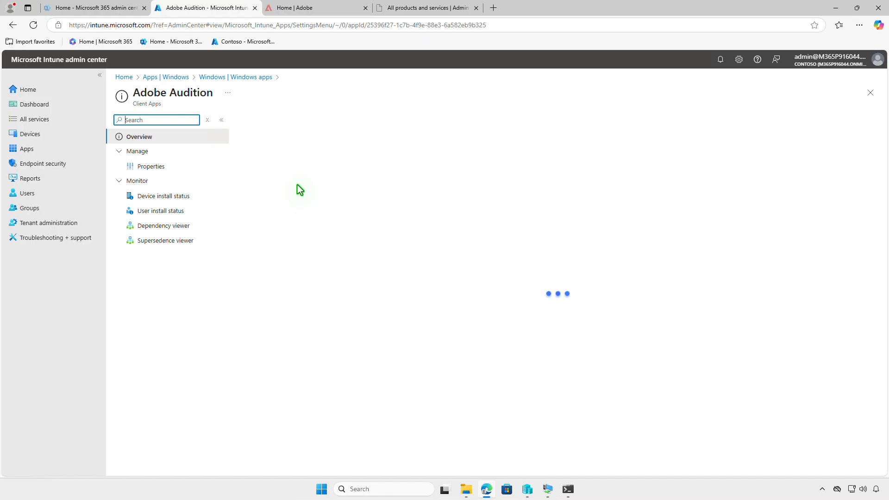
pyautogui.click(192, 166)
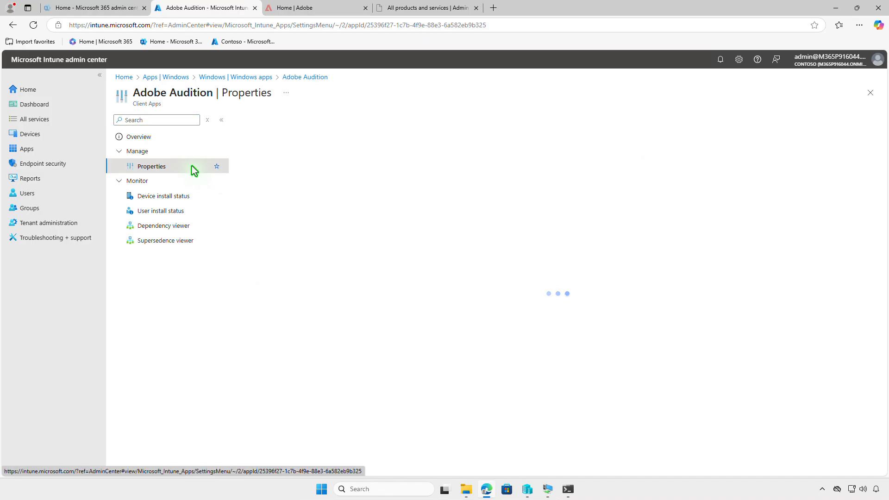
# - Edit the Adobe Audition assignments and delete the Test_Devices group from the Required section
pyautogui.scroll(-8, 637, 294)
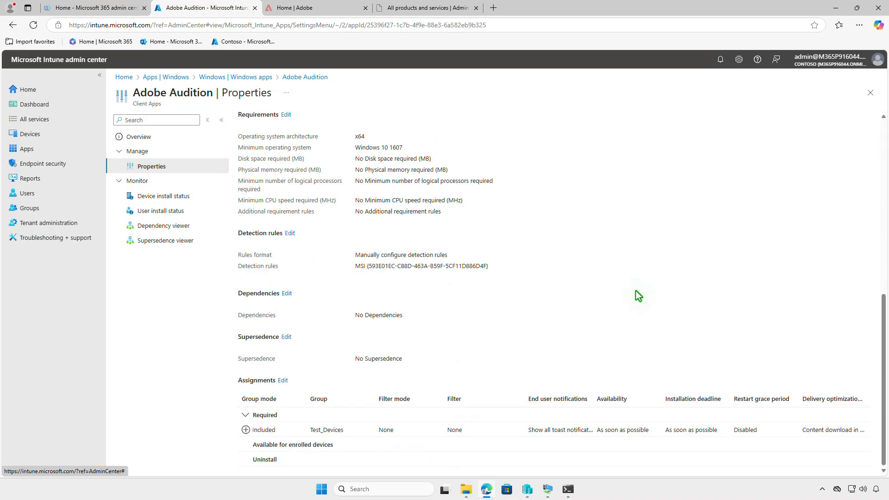
pyautogui.click(283, 381)
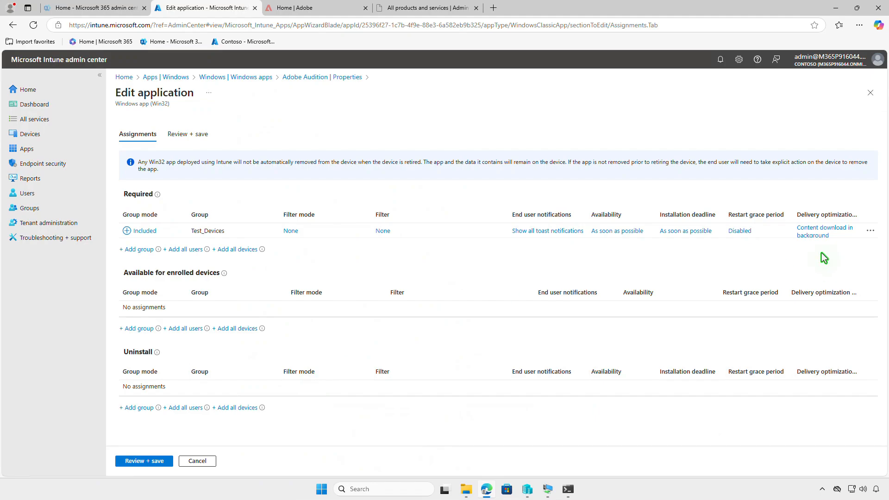
pyautogui.click(871, 231)
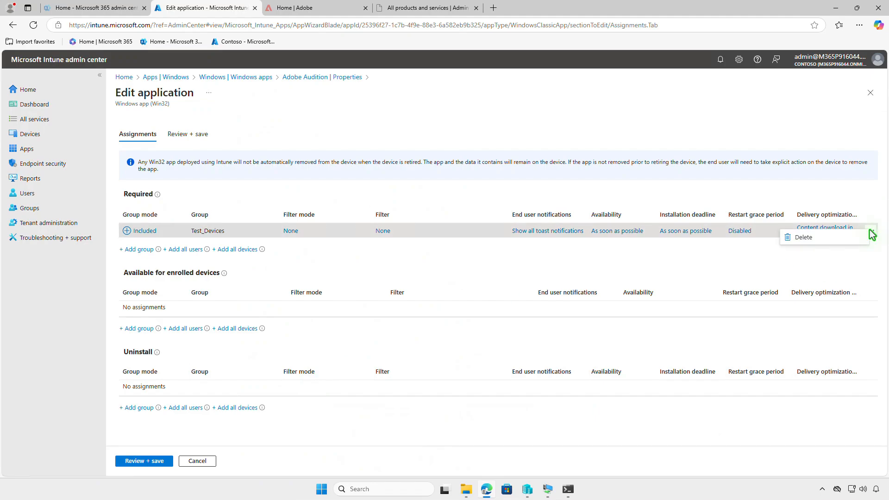
pyautogui.click(829, 243)
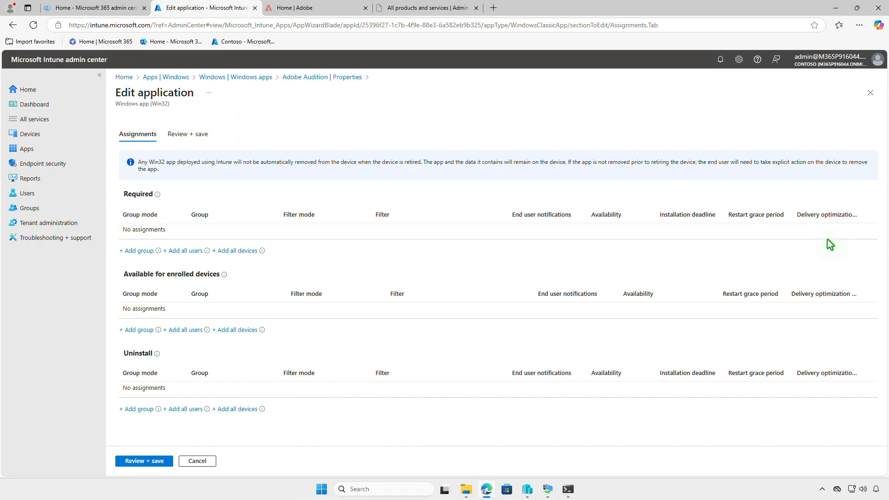
# - Add the Test_Devices group to the Uninstall assignments of Adobe Audition and proceed to review and save
pyautogui.click(145, 408)
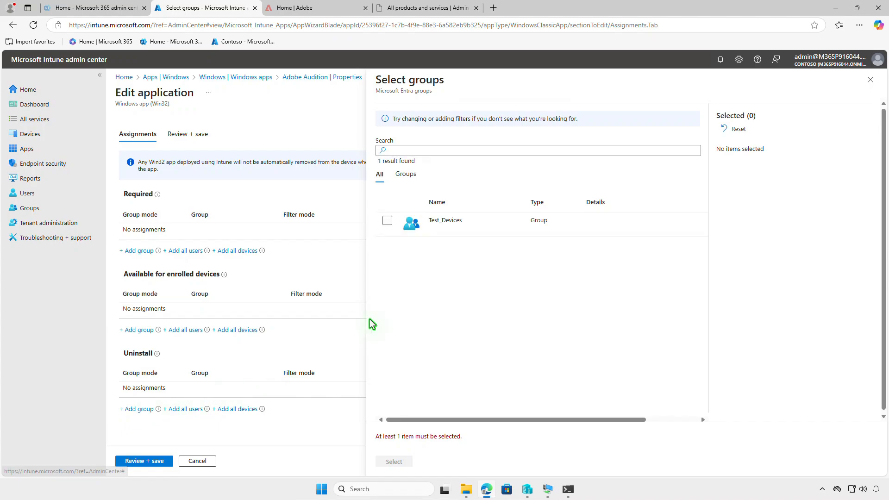
pyautogui.click(388, 221)
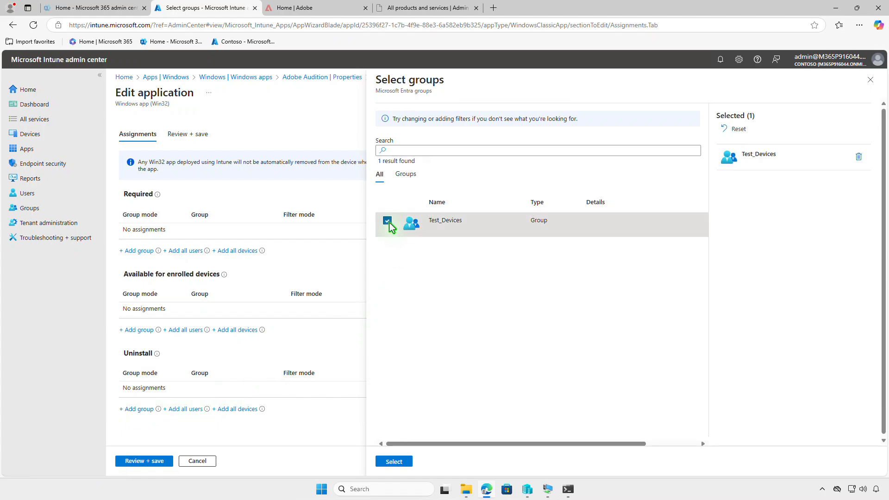
pyautogui.click(404, 462)
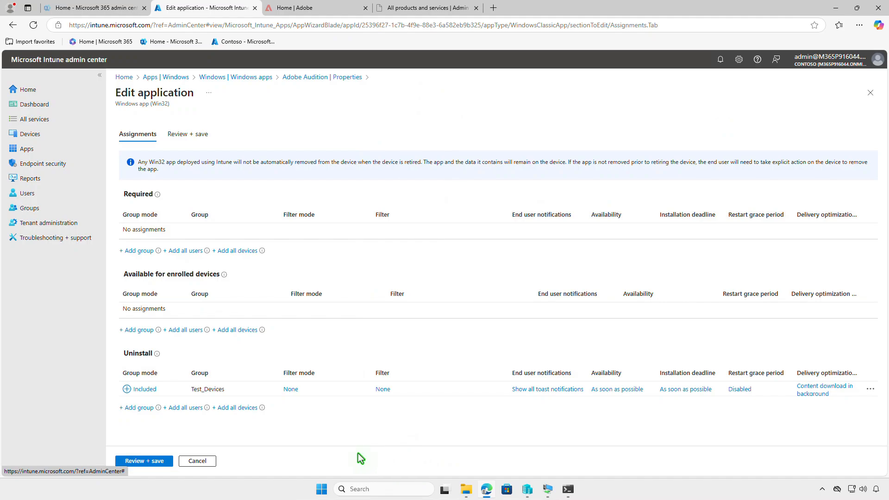
pyautogui.click(147, 461)
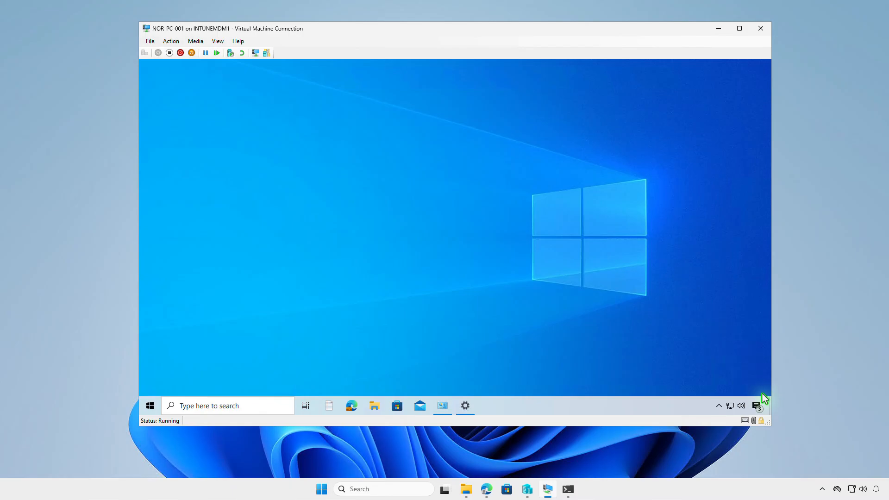
# - Check the notifications in the NOR-PC-001 virtual machine
pyautogui.click(757, 407)
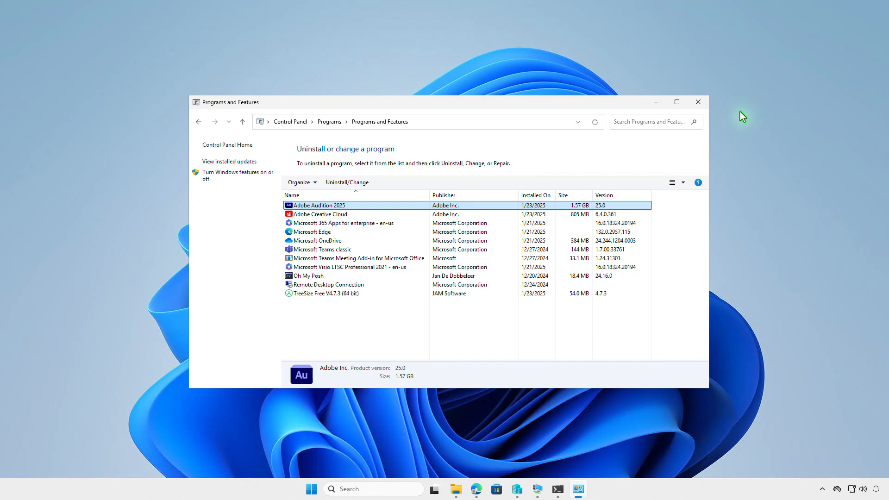
# - Run "Get-WmiObject -Class Win32_Product | Format-Table" in an administrator terminal and select Audition's identifying number
pyautogui.click(656, 103)
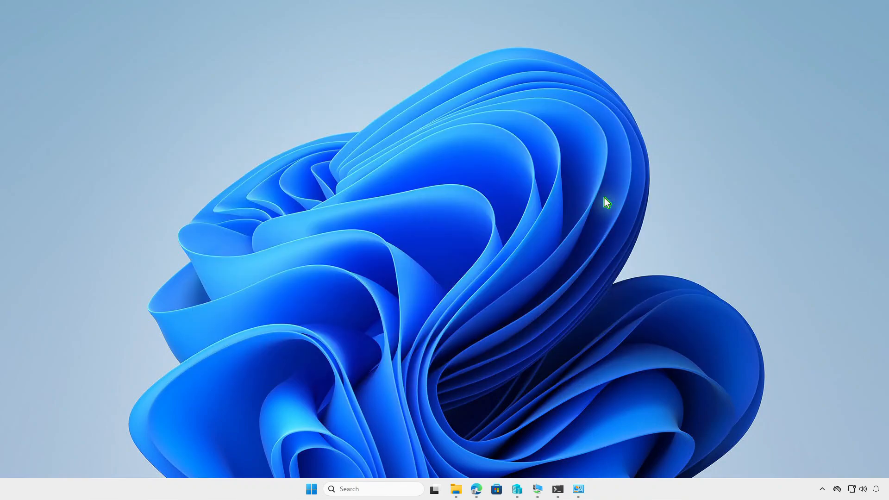
pyautogui.rightClick(311, 489)
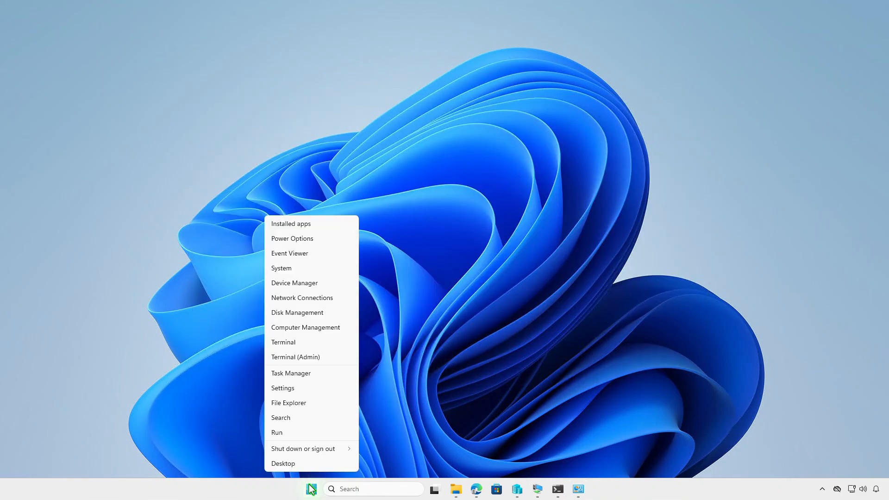
pyautogui.click(329, 359)
pyautogui.write('Get-WmiObject -Class Win32_Product | Format-Table')
pyautogui.press('Return')
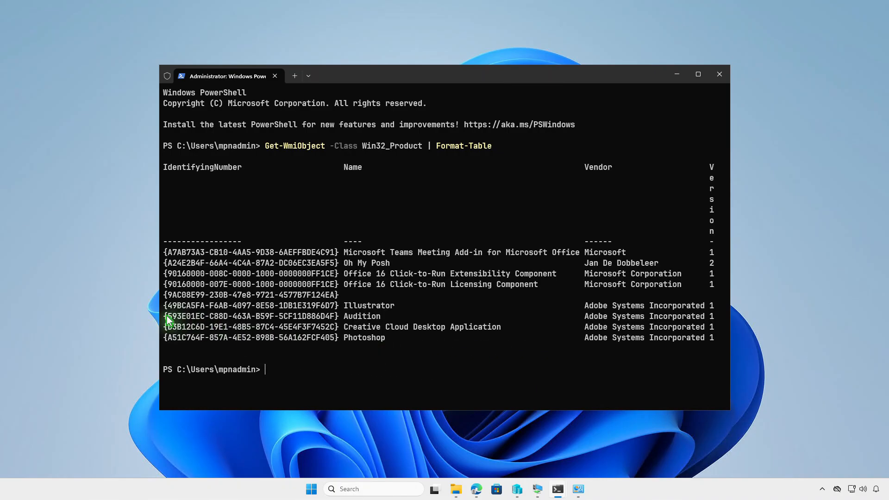
pyautogui.moveTo(165, 316); pyautogui.dragTo(338, 318)
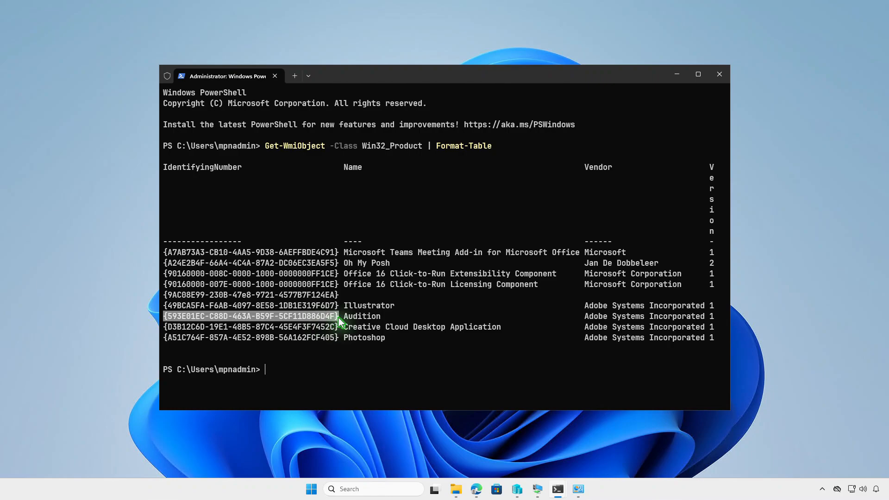